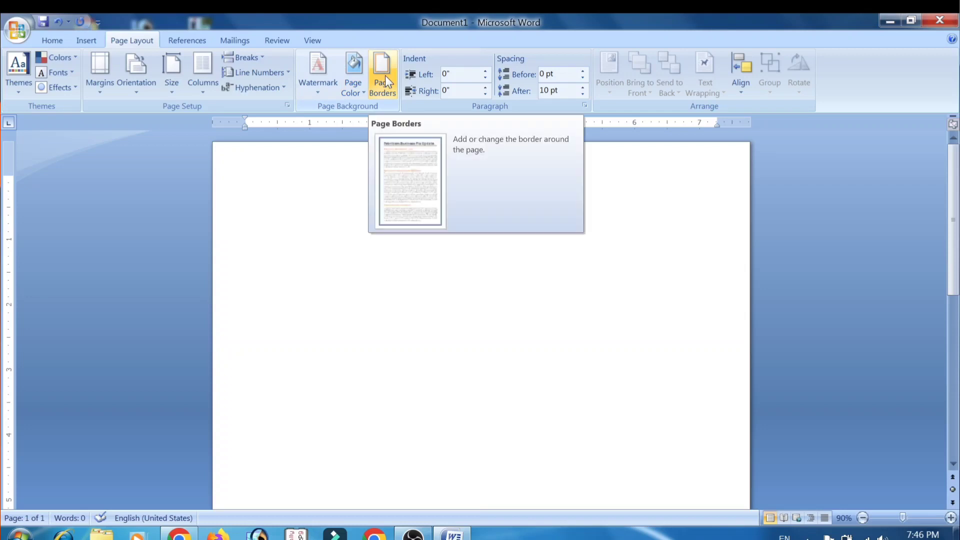
- Add a 3 pt thick-and-thin box page border to the whole document
{"action": "left_click", "coordinate": [384, 76]}
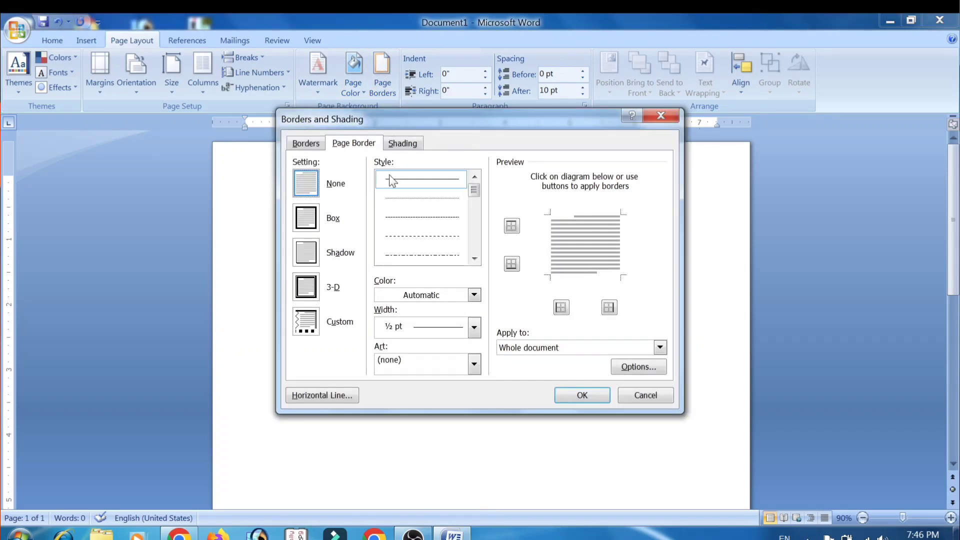
{"action": "left_click_drag", "start_coordinate": [473, 191], "coordinate": [471, 215]}
{"action": "left_click", "coordinate": [448, 217]}
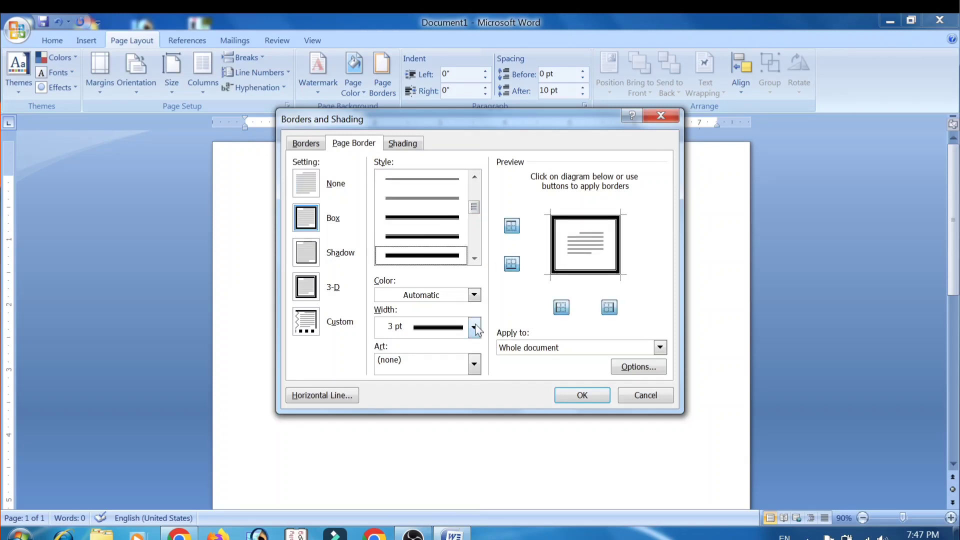
{"action": "left_click", "coordinate": [580, 395]}
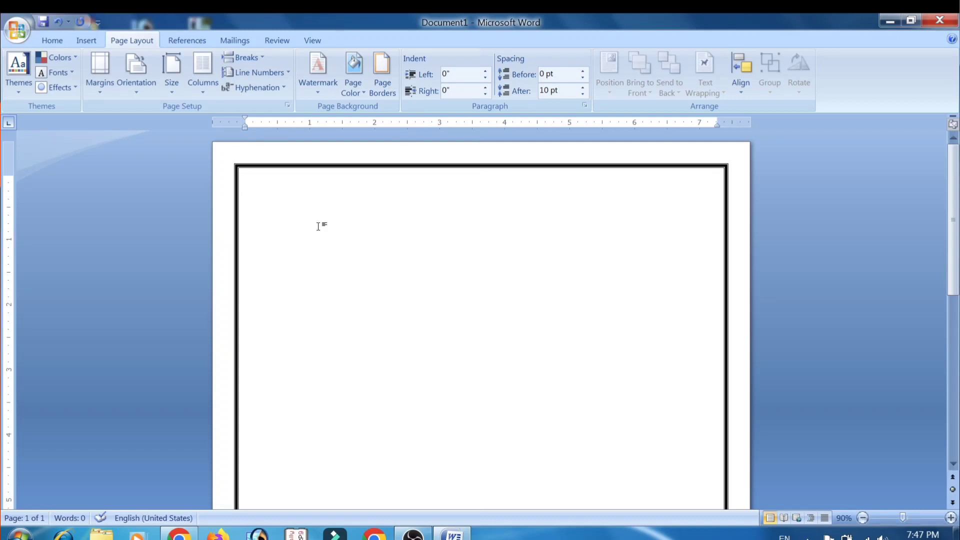
- Enter the title LION on the blank page and set its font to Algerian
{"action": "type", "text": "LION"}
{"action": "key", "text": "ctrl+a"}
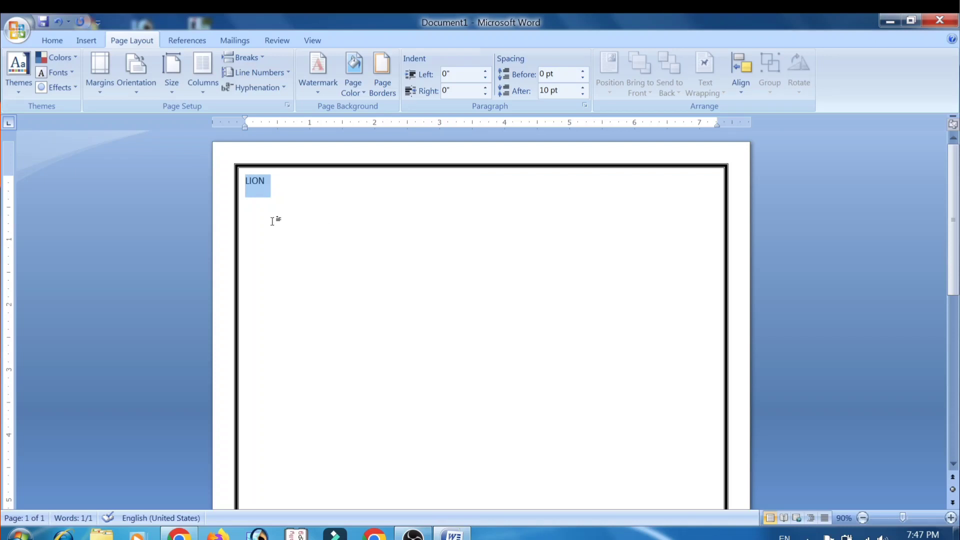
{"action": "left_click", "coordinate": [52, 40]}
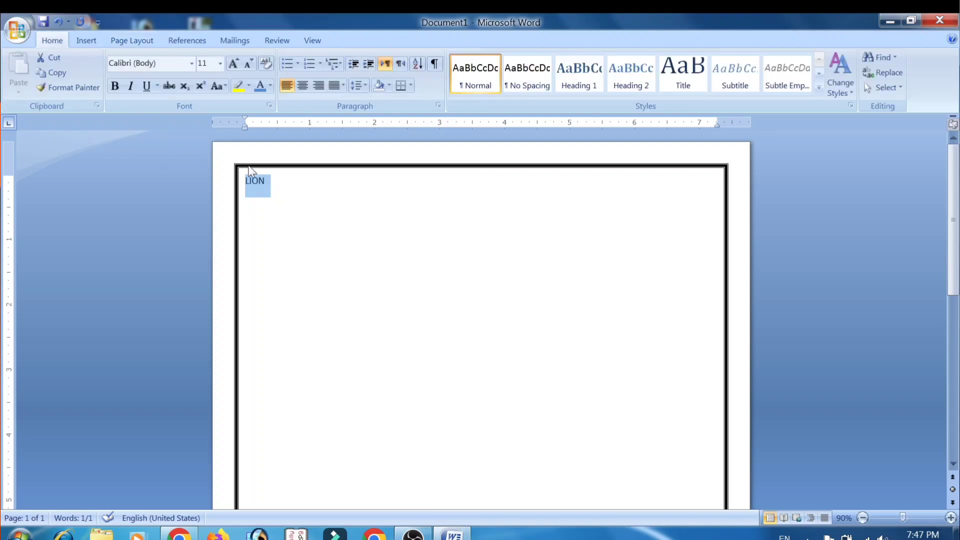
{"action": "left_click", "coordinate": [192, 63]}
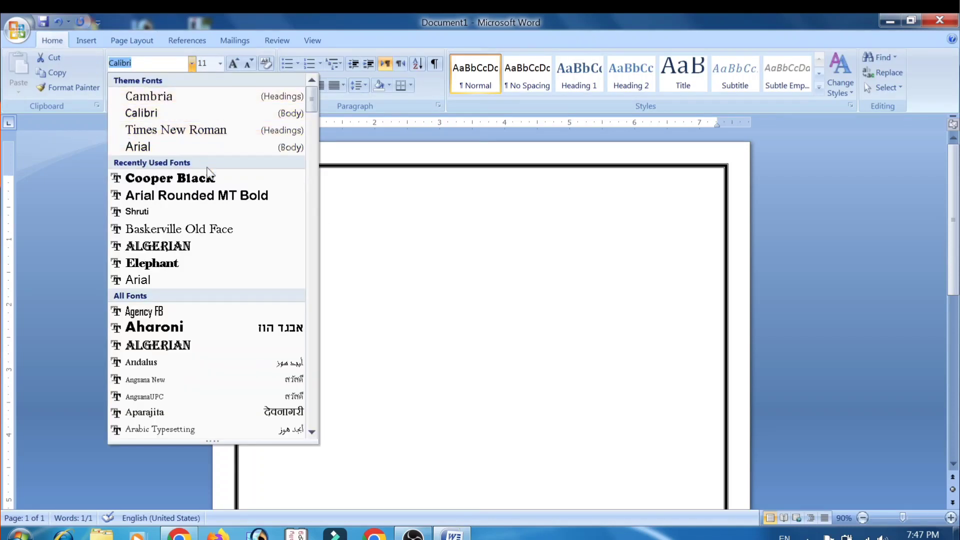
{"action": "left_click", "coordinate": [197, 246]}
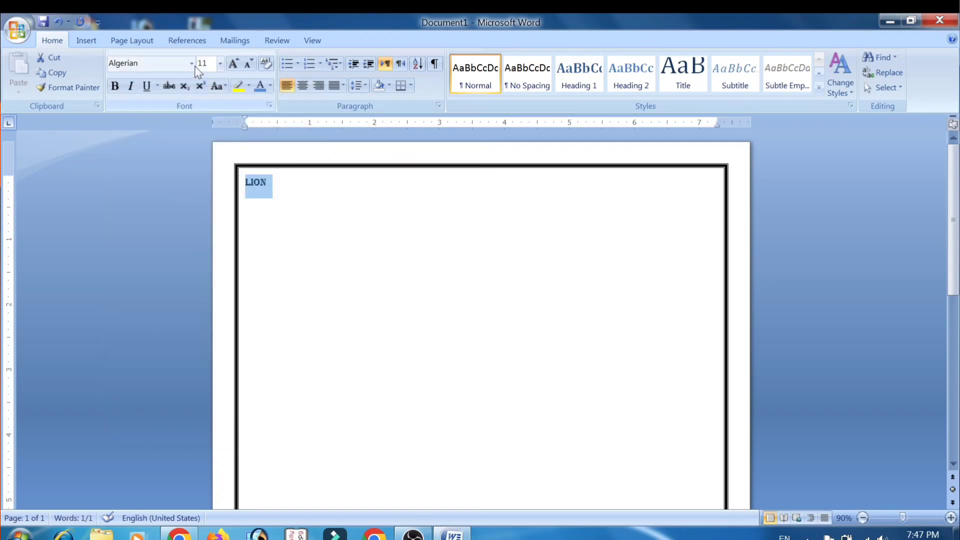
- Enlarge the LION title to 72 pt and center it on the page
{"action": "left_click", "coordinate": [219, 64]}
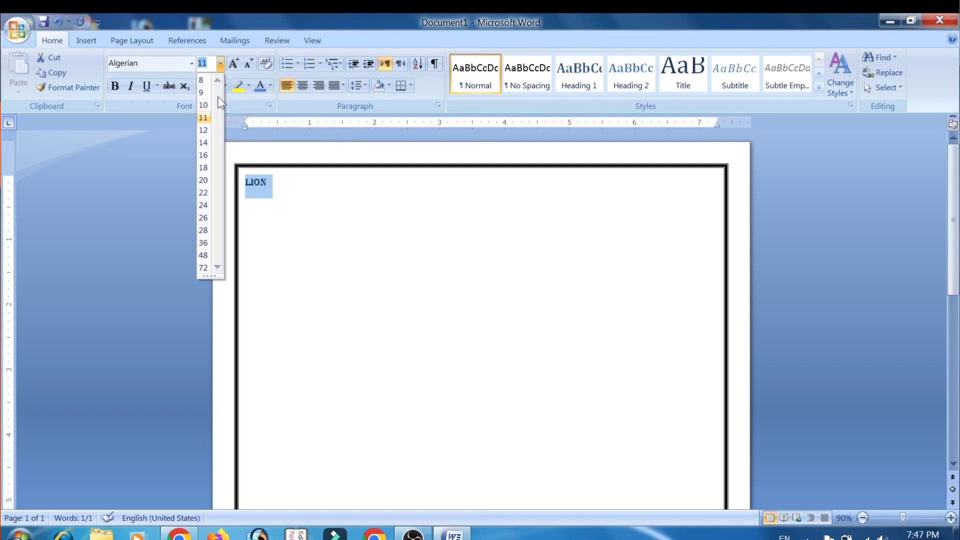
{"action": "left_click", "coordinate": [207, 167]}
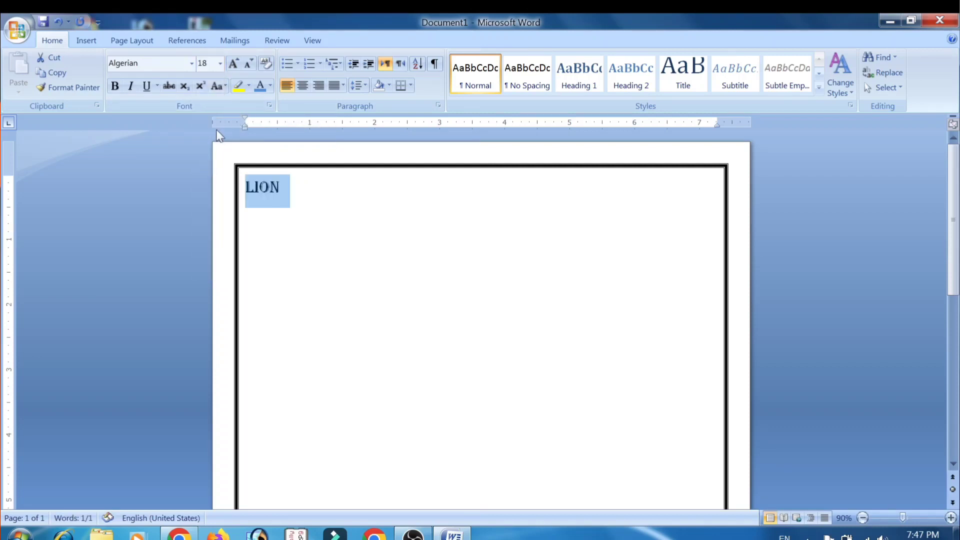
{"action": "left_click", "coordinate": [233, 64]}
{"action": "left_click", "coordinate": [234, 64]}
{"action": "left_click", "coordinate": [234, 64]}
{"action": "left_click", "coordinate": [233, 64]}
{"action": "left_click", "coordinate": [234, 64]}
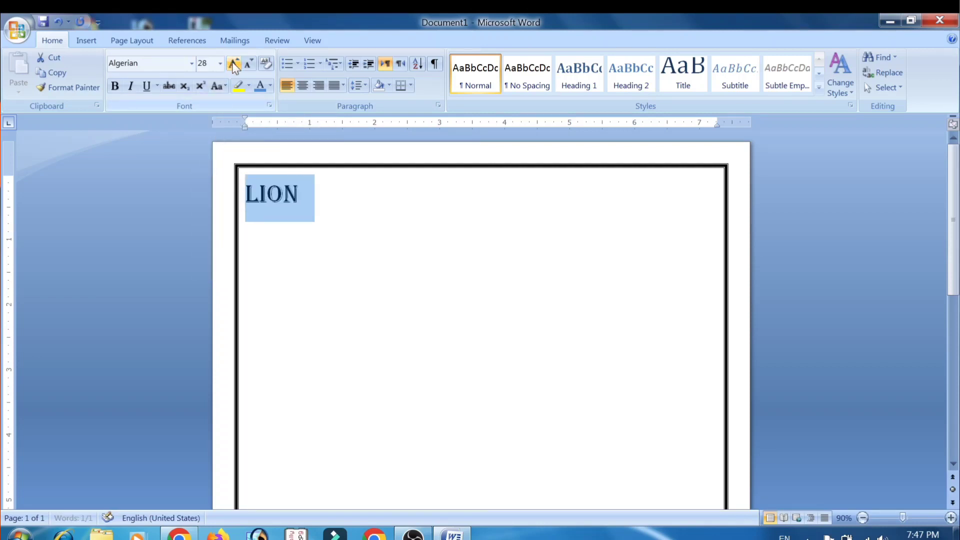
{"action": "left_click", "coordinate": [234, 64]}
{"action": "left_click", "coordinate": [234, 64]}
{"action": "left_click", "coordinate": [233, 64]}
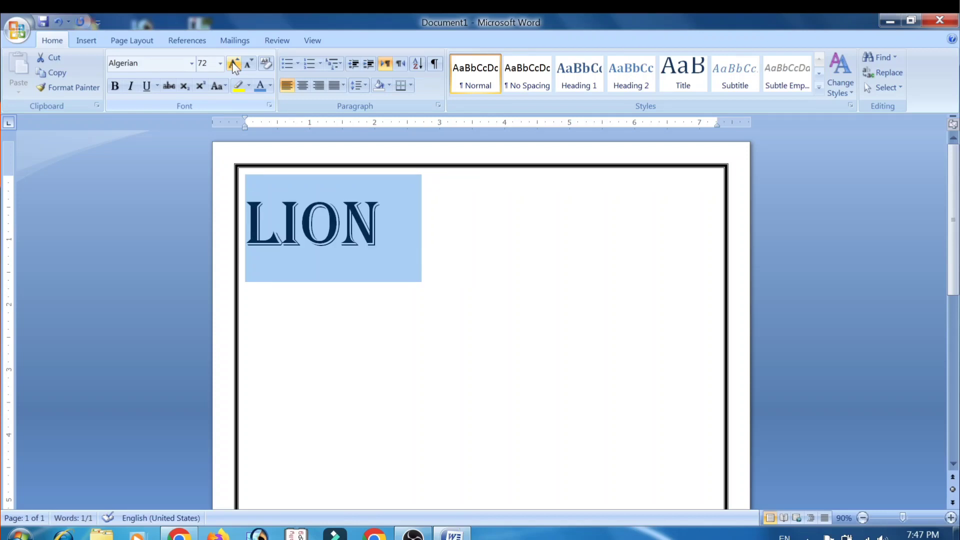
{"action": "left_click", "coordinate": [303, 90]}
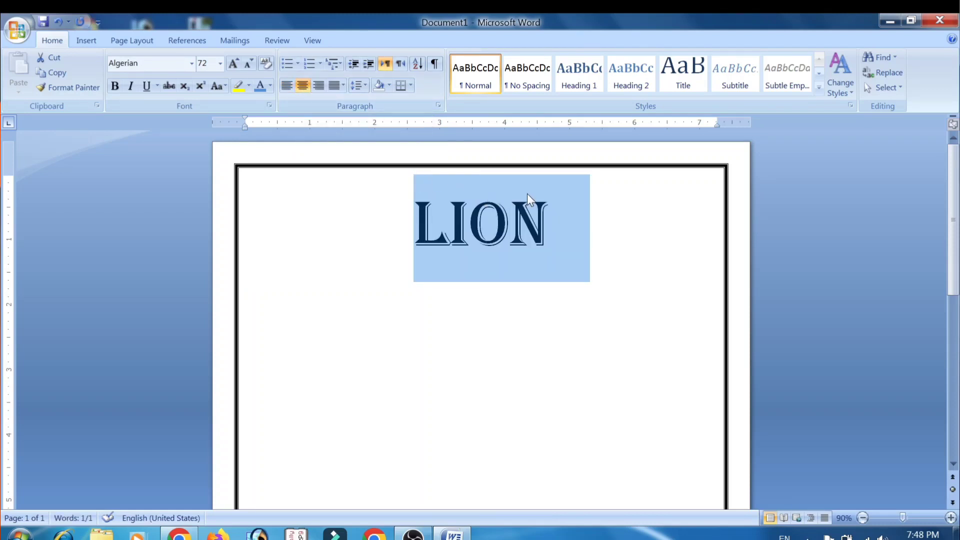
- Start a new line below the title with a 16 pt font size and left alignment
{"action": "left_click", "coordinate": [558, 217]}
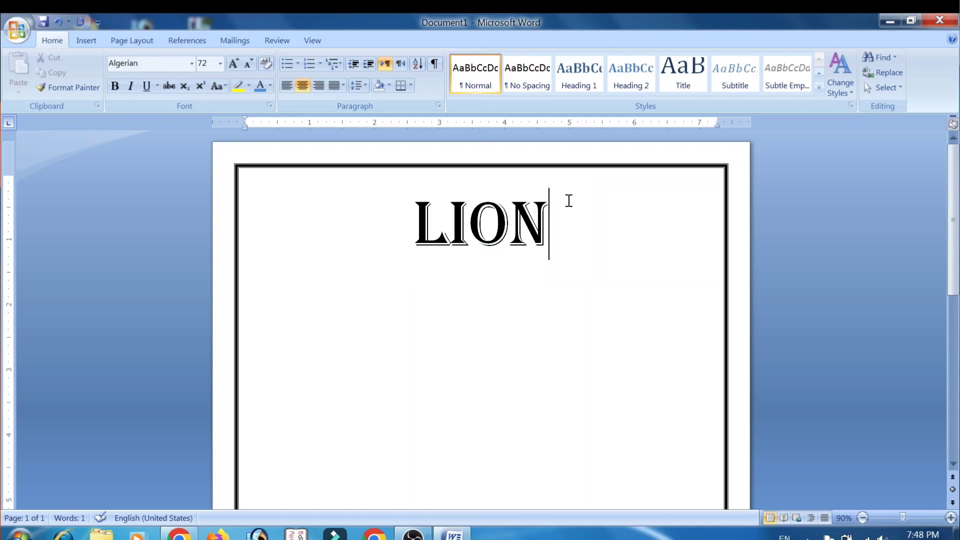
{"action": "key", "text": "Return"}
{"action": "left_click", "coordinate": [209, 66]}
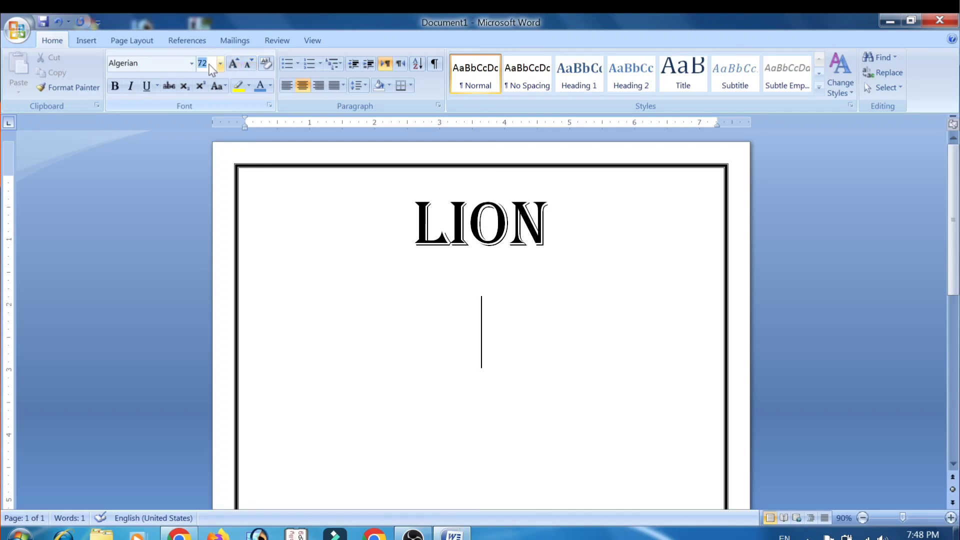
{"action": "type", "text": "15"}
{"action": "key", "text": "Return"}
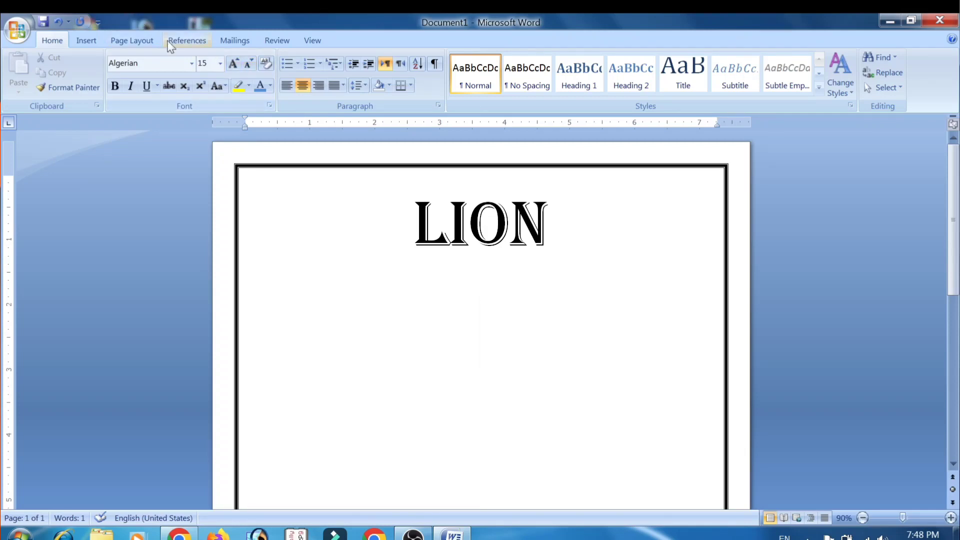
{"action": "left_click", "coordinate": [215, 63]}
{"action": "type", "text": "16"}
{"action": "key", "text": "Return"}
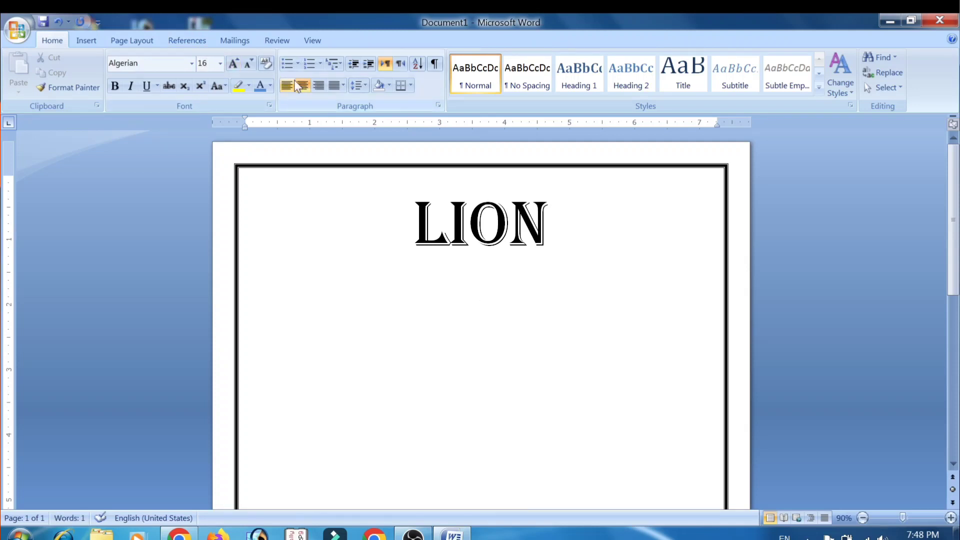
{"action": "left_click", "coordinate": [282, 88]}
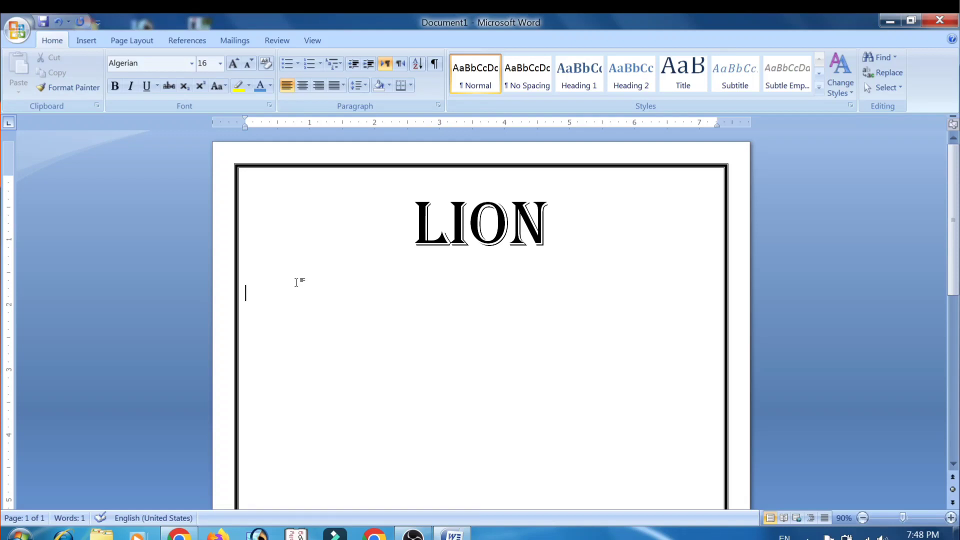
- Enter the placeholder text JSHJSH with a tab indent below the title and set its font to Arial (Body CS)
{"action": "key", "text": "Tab"}
{"action": "type", "text": "JSHJSH"}
{"action": "left_click_drag", "start_coordinate": [334, 294], "coordinate": [278, 294]}
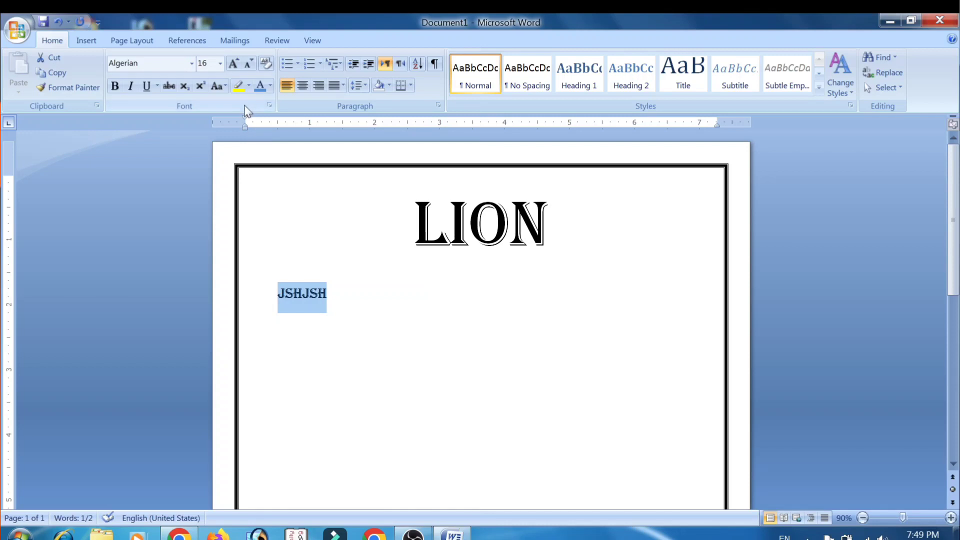
{"action": "left_click", "coordinate": [192, 63]}
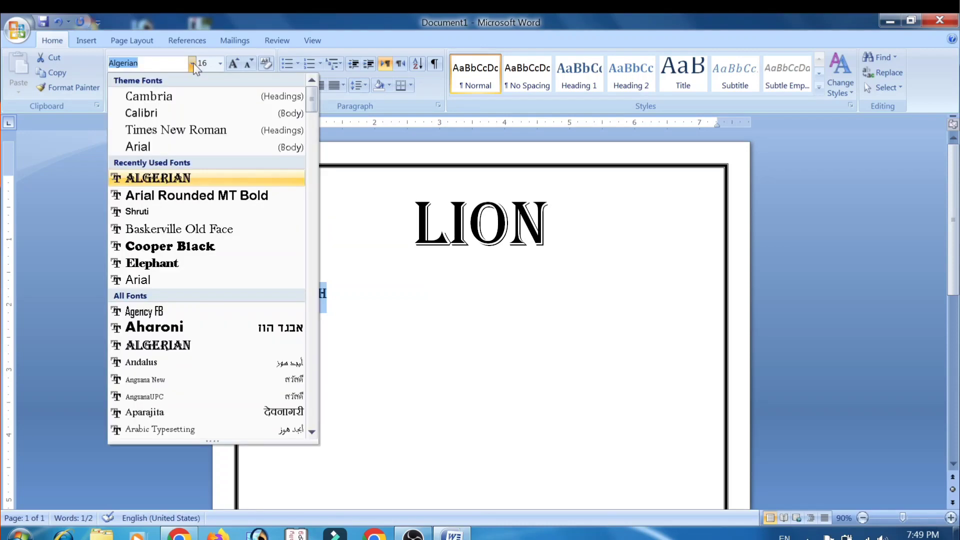
{"action": "left_click", "coordinate": [167, 147]}
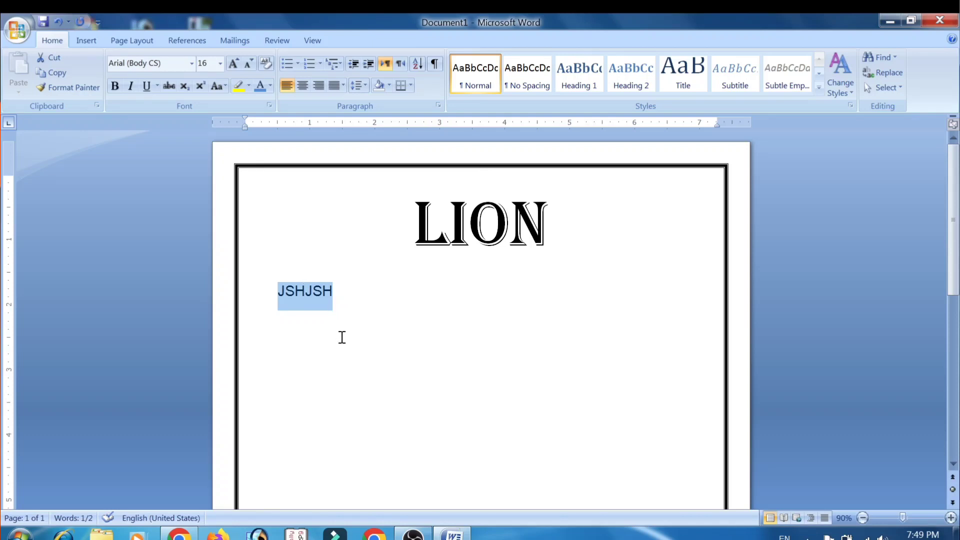
{"action": "left_click", "coordinate": [335, 290]}
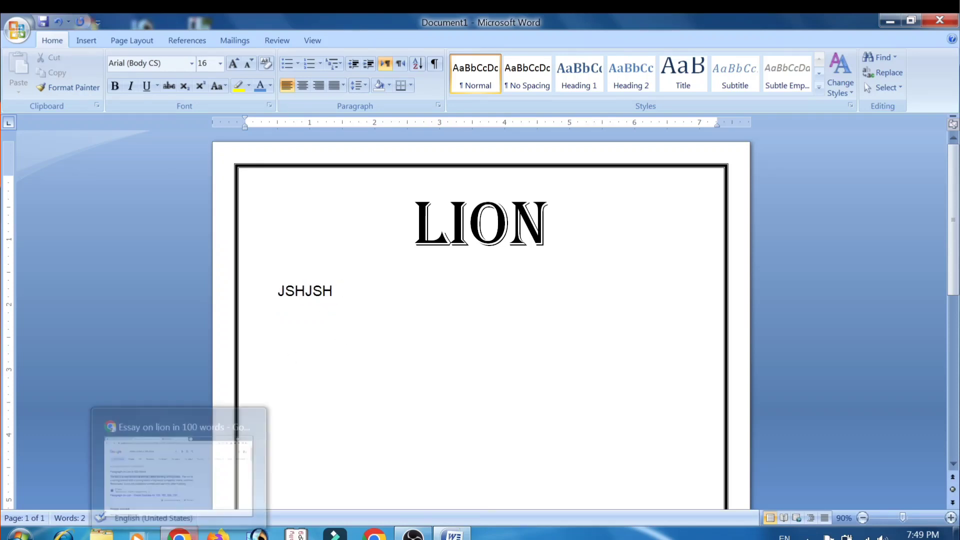
- Switch to Chrome and copy the 'Paragraph on Lion in 100 Words' snippet text from the Google results
{"action": "left_click", "coordinate": [179, 533]}
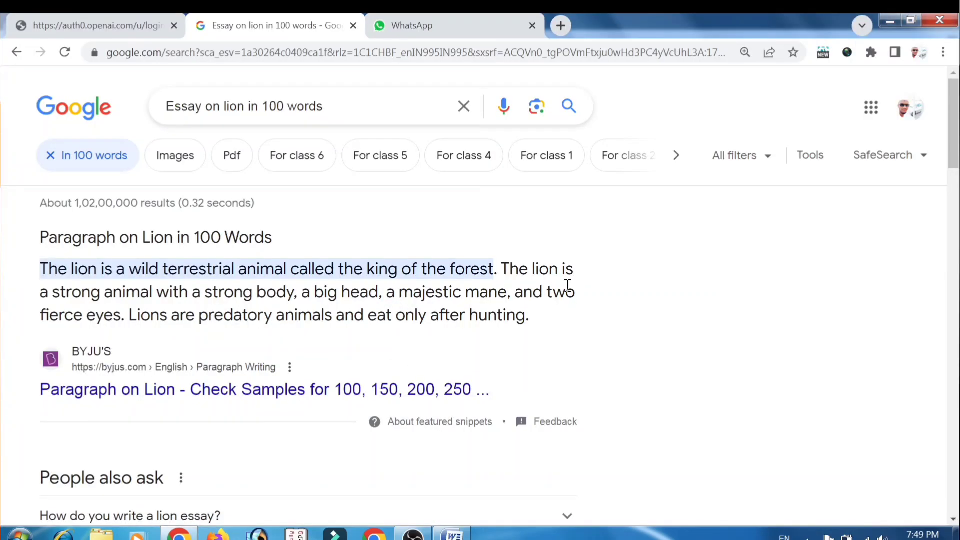
{"action": "left_click_drag", "start_coordinate": [528, 317], "coordinate": [381, 252]}
{"action": "key", "text": "ctrl+c"}
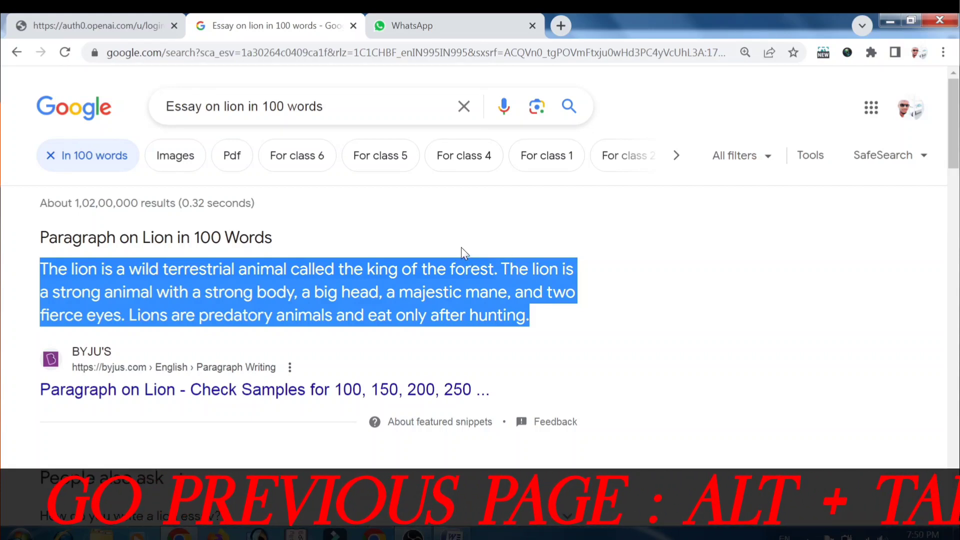
- Return to the Word document and replace the placeholder JSHJSH with the copied lion paragraph
{"action": "key", "text": "alt+Tab"}
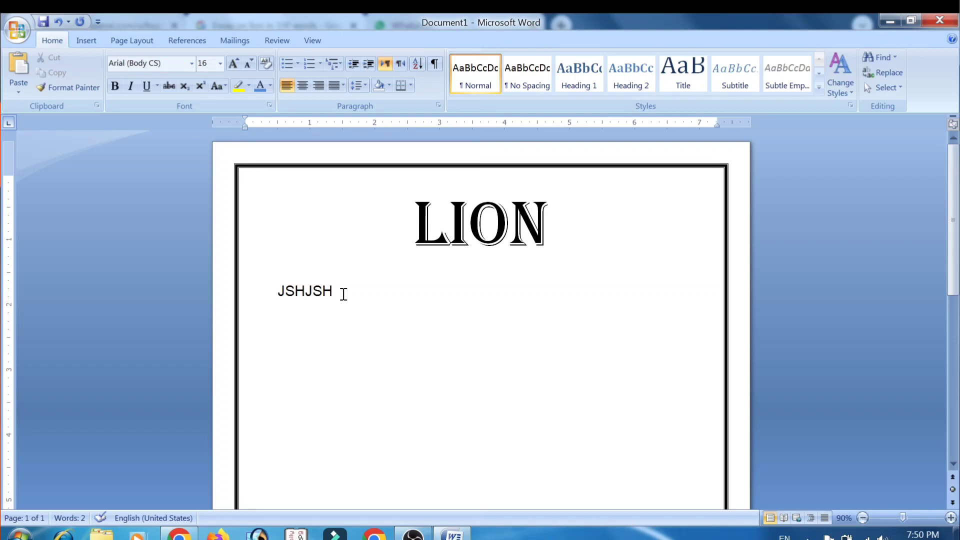
{"action": "key", "text": "BackSpace"}
{"action": "key", "text": "BackSpace"}
{"action": "key", "text": "BackSpace"}
{"action": "key", "text": "BackSpace"}
{"action": "key", "text": "BackSpace"}
{"action": "key", "text": "BackSpace"}
{"action": "key", "text": "ctrl+v"}
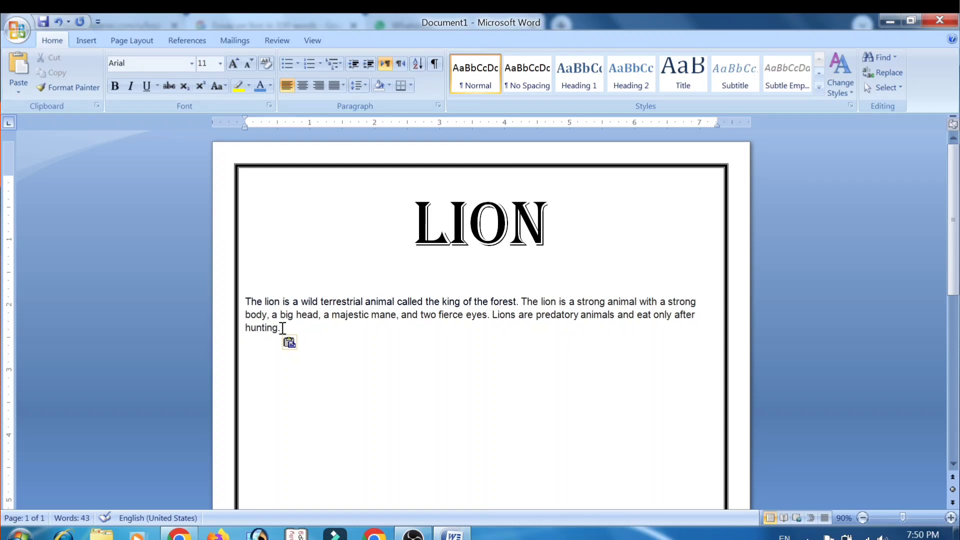
- Set the font size of the whole pasted lion paragraph to 17
{"action": "triple_click", "coordinate": [282, 328]}
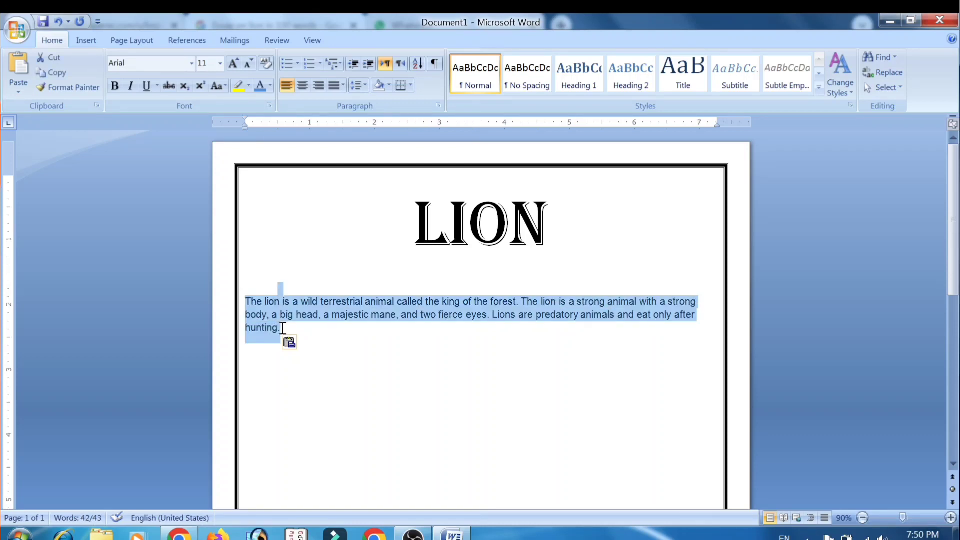
{"action": "key", "text": "shift+Down"}
{"action": "key", "text": "shift+Left"}
{"action": "key", "text": "shift+Left"}
{"action": "key", "text": "shift+Left"}
{"action": "key", "text": "shift+Left"}
{"action": "key", "text": "shift+Left"}
{"action": "key", "text": "shift+Up"}
{"action": "key", "text": "shift+Down"}
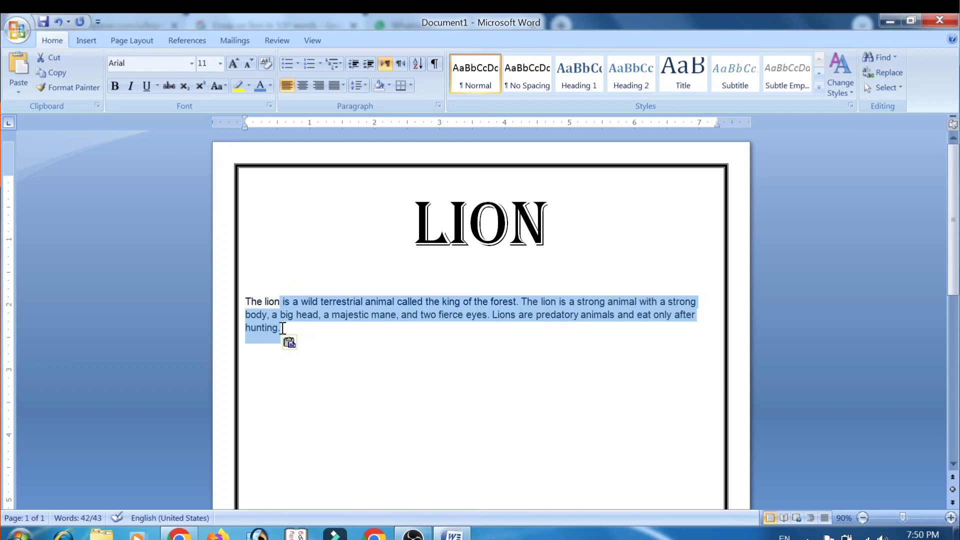
{"action": "key", "text": "shift+Left"}
{"action": "key", "text": "shift+Left"}
{"action": "key", "text": "shift+Left"}
{"action": "key", "text": "shift+Left"}
{"action": "key", "text": "shift+Left"}
{"action": "key", "text": "shift+Left"}
{"action": "key", "text": "shift+Left"}
{"action": "key", "text": "shift+Left"}
{"action": "left_click", "coordinate": [220, 63]}
{"action": "type", "text": "1"}
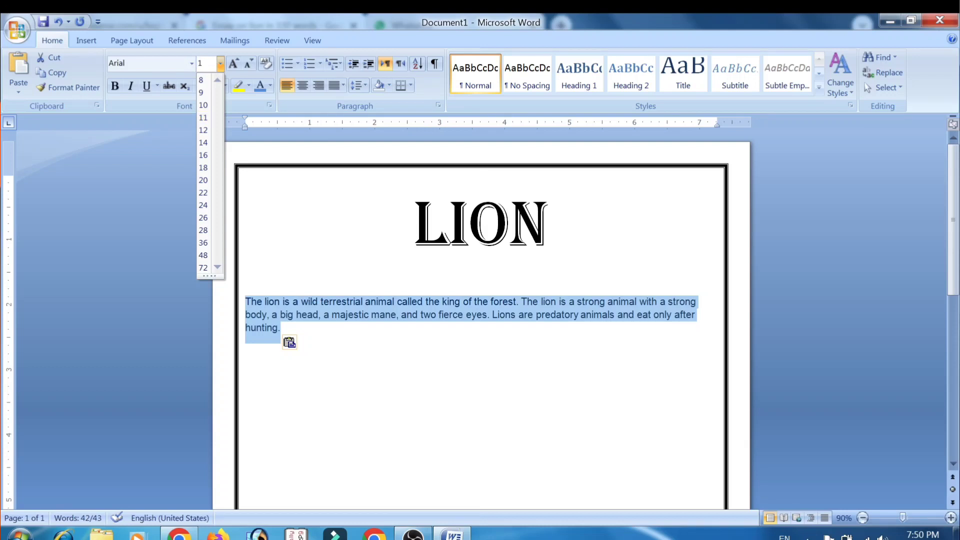
{"action": "key", "text": "Return"}
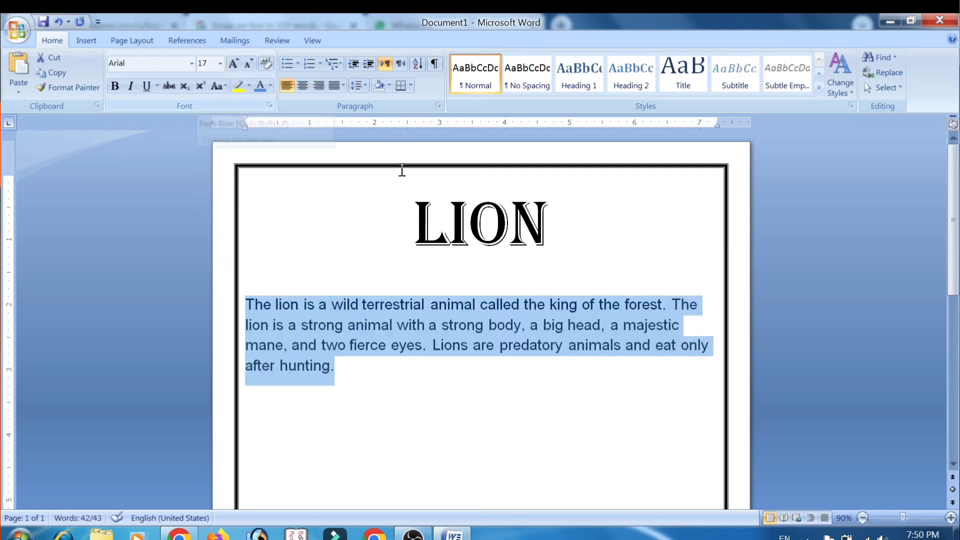
- Remove the blank line above the lion paragraph and indent its first line by one tab
{"action": "left_click", "coordinate": [247, 298]}
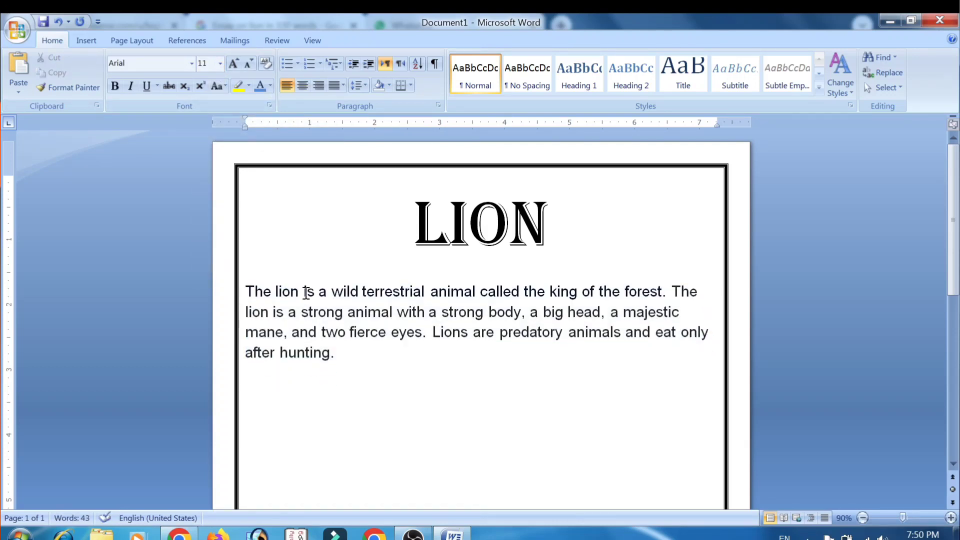
{"action": "key", "text": "Tab"}
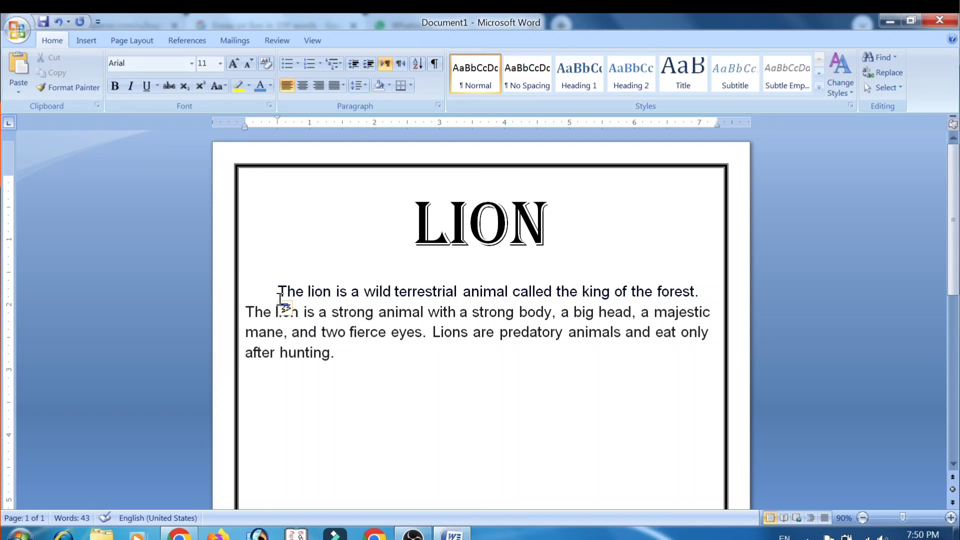
- Copy the whole lion paragraph without the title and place the insertion point at its end
{"action": "left_click", "coordinate": [341, 357]}
{"action": "key", "text": "shift+Up"}
{"action": "key", "text": "shift+Up"}
{"action": "key", "text": "shift+Up"}
{"action": "key", "text": "shift+Up"}
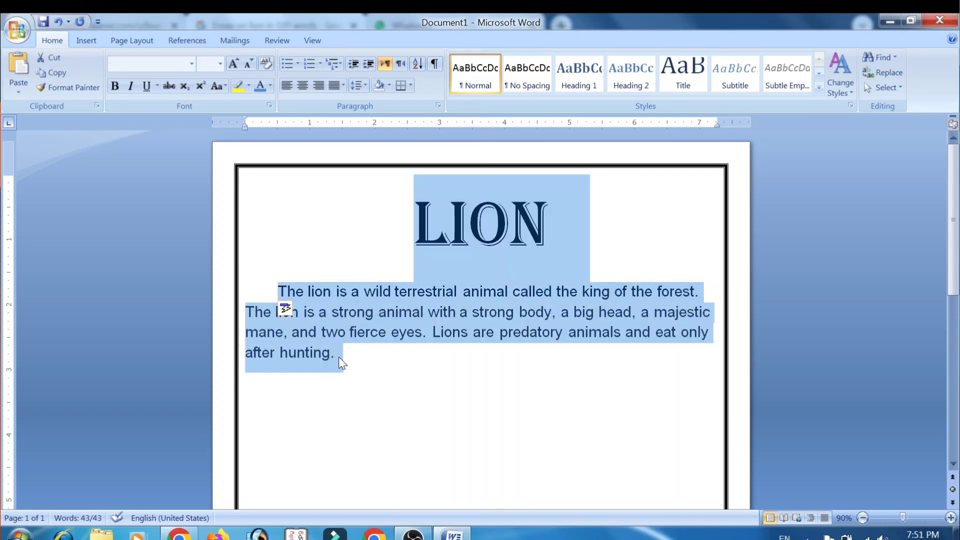
{"action": "key", "text": "shift+Down"}
{"action": "key", "text": "shift+Left"}
{"action": "key", "text": "shift+Left"}
{"action": "key", "text": "shift+Left"}
{"action": "key", "text": "shift+Left"}
{"action": "key", "text": "shift+Left"}
{"action": "key", "text": "shift+Left"}
{"action": "key", "text": "shift+Left"}
{"action": "key", "text": "shift+Left"}
{"action": "key", "text": "shift+Left"}
{"action": "key", "text": "shift+Left"}
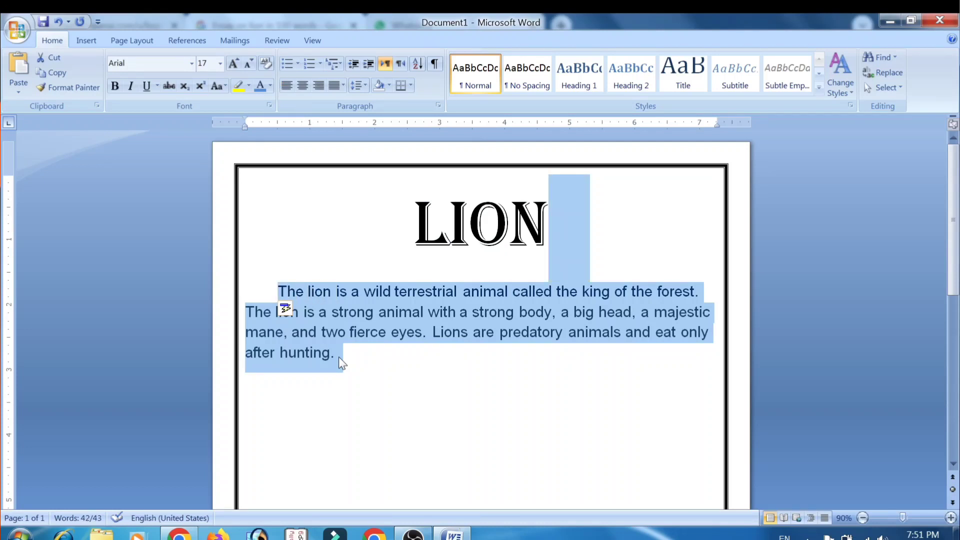
{"action": "key", "text": "shift+Right"}
{"action": "key", "text": "ctrl+c"}
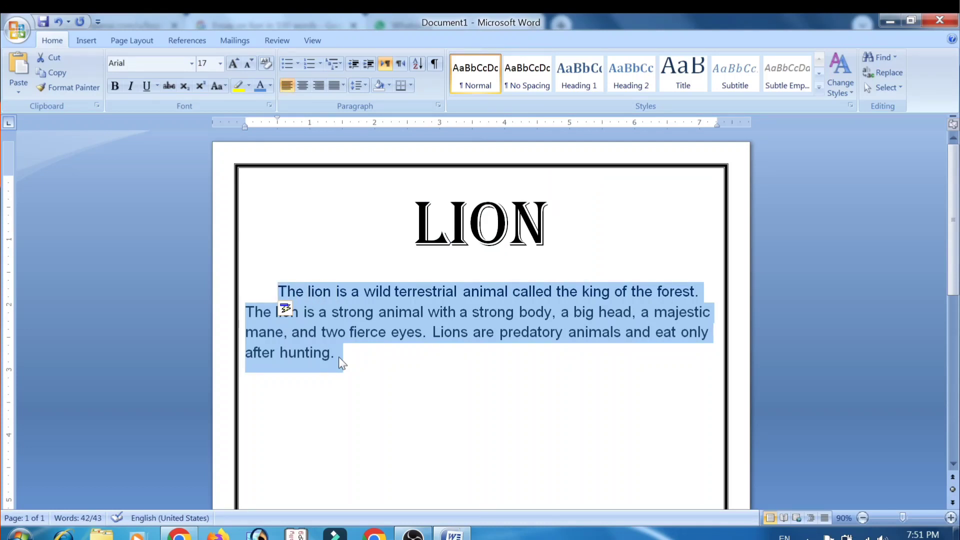
{"action": "left_click", "coordinate": [339, 356]}
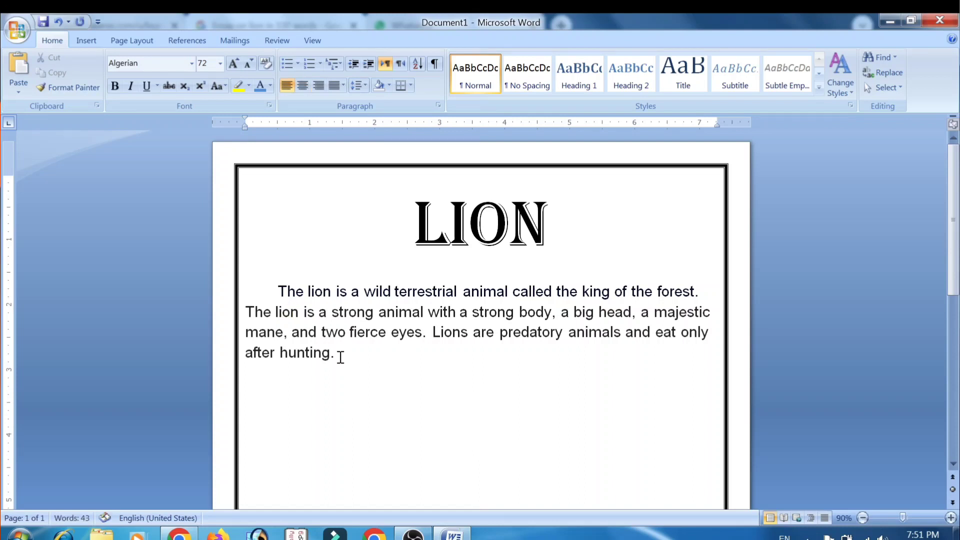
- Paste the copied lion paragraph as a second paragraph directly below the first one
{"action": "left_click", "coordinate": [341, 357]}
{"action": "key", "text": "Return"}
{"action": "key", "text": "ctrl+v"}
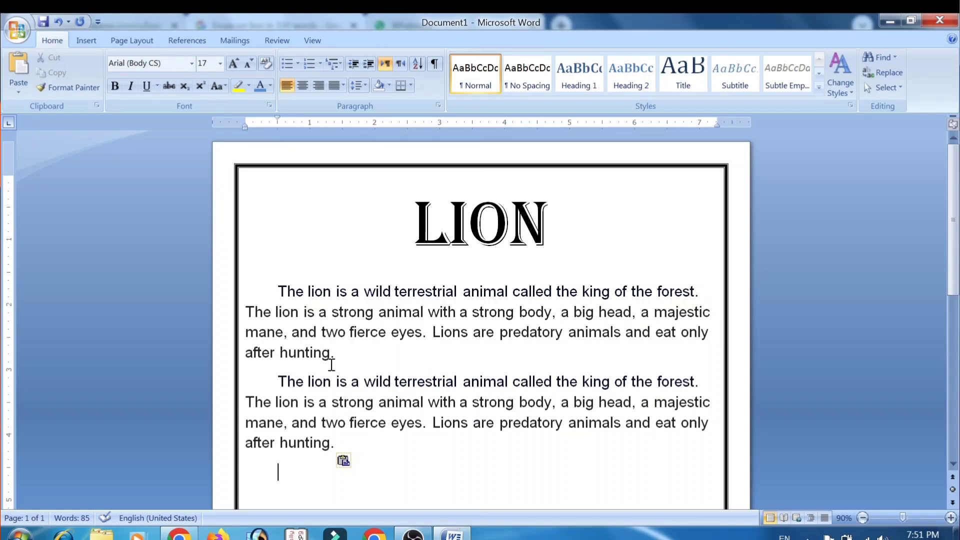
- Align both lion paragraphs with the Justify Low option, one after the other
{"action": "left_click_drag", "start_coordinate": [334, 356], "coordinate": [279, 301]}
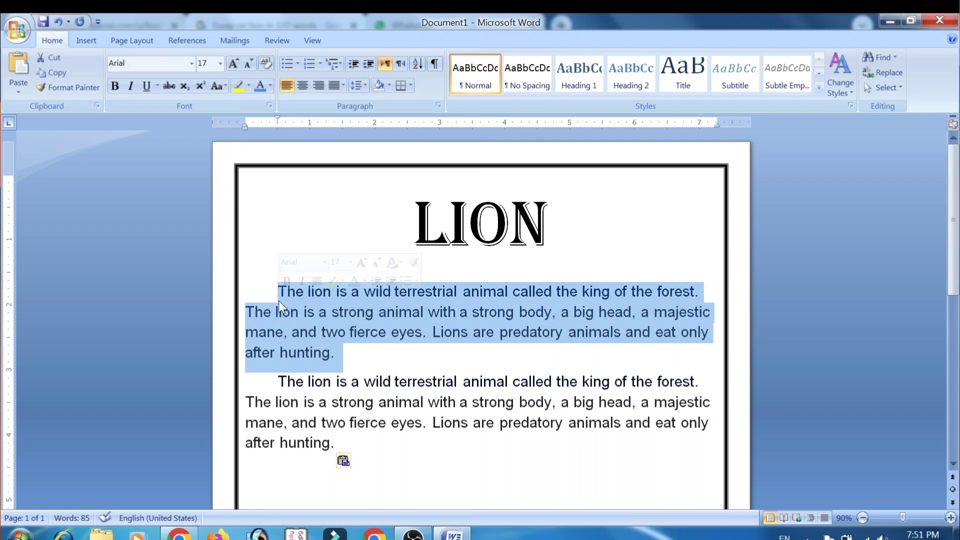
{"action": "left_click", "coordinate": [338, 80]}
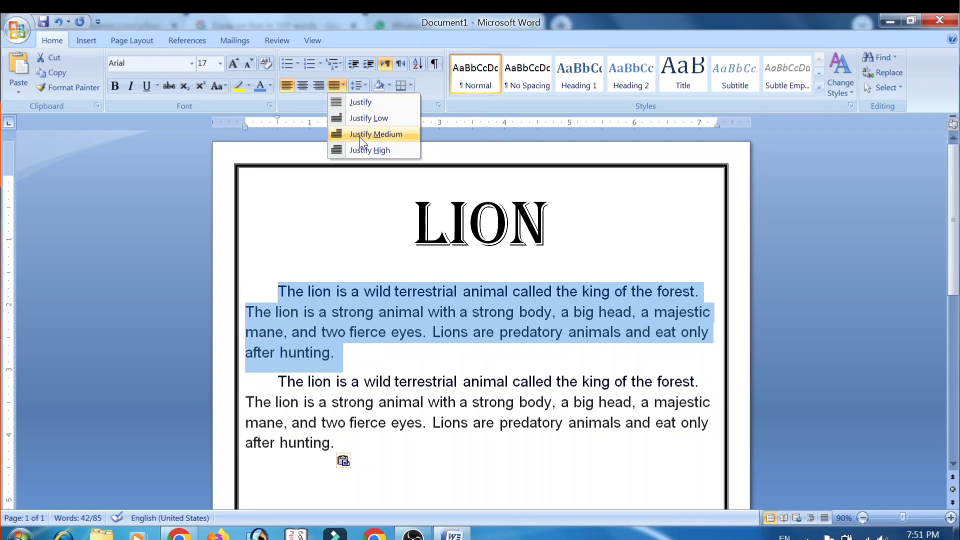
{"action": "left_click", "coordinate": [364, 119]}
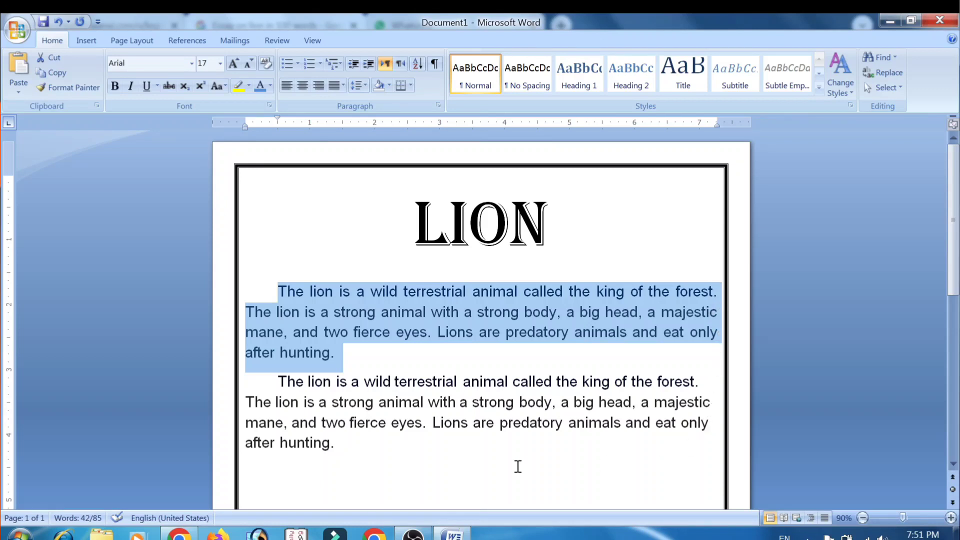
{"action": "left_click_drag", "start_coordinate": [335, 444], "coordinate": [272, 388]}
{"action": "left_click", "coordinate": [341, 85]}
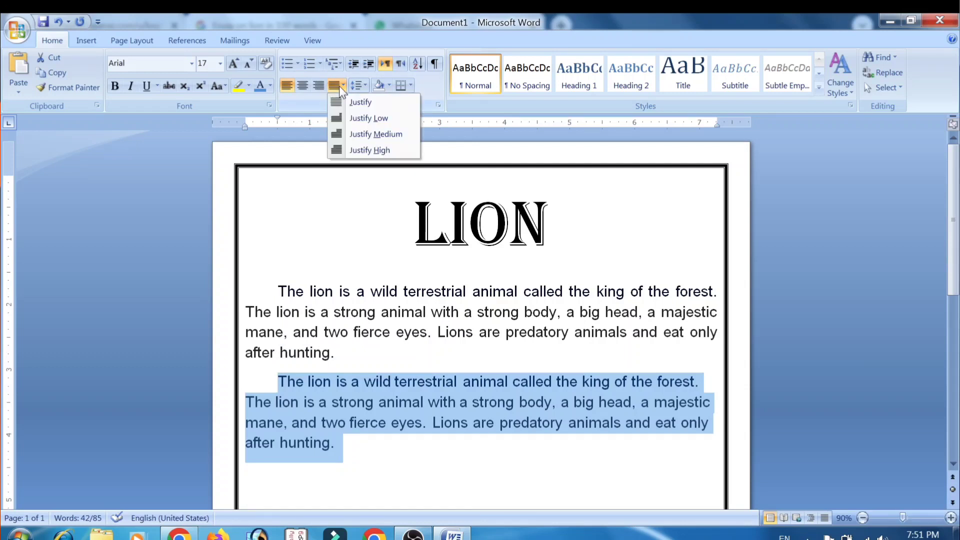
{"action": "left_click", "coordinate": [360, 118]}
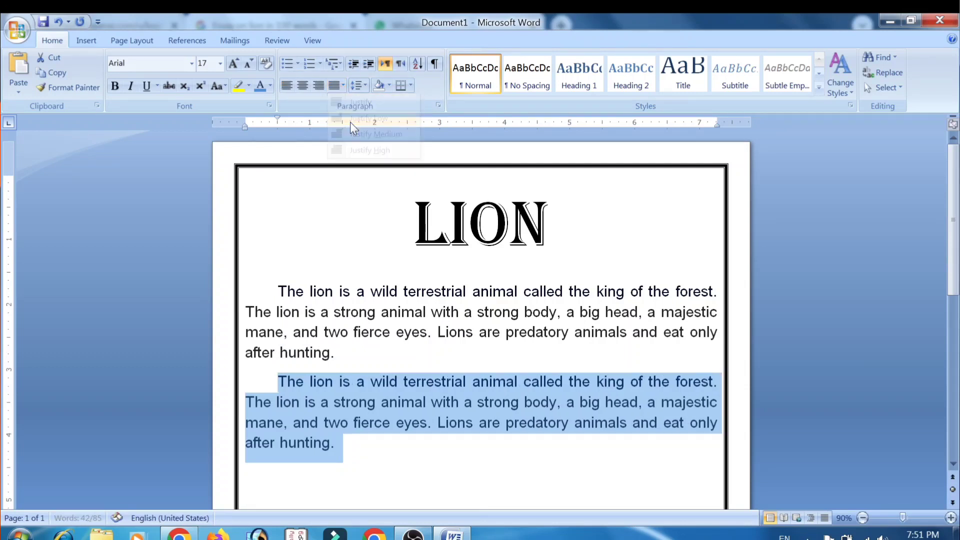
{"action": "left_click", "coordinate": [390, 422]}
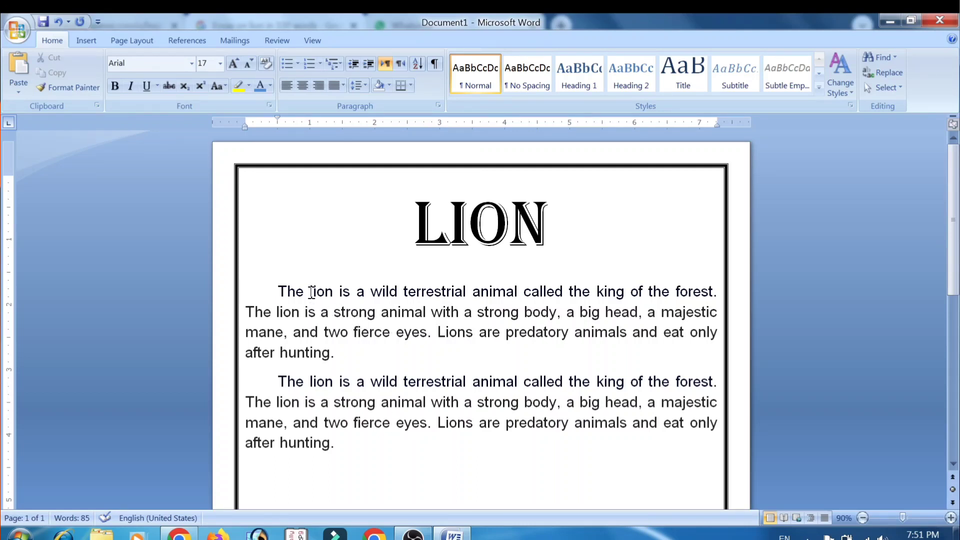
- Highlight in yellow the word "lion" in the first paragraph's opening line and "Lion" in its word "Lions"
{"action": "left_click_drag", "start_coordinate": [311, 292], "coordinate": [334, 294]}
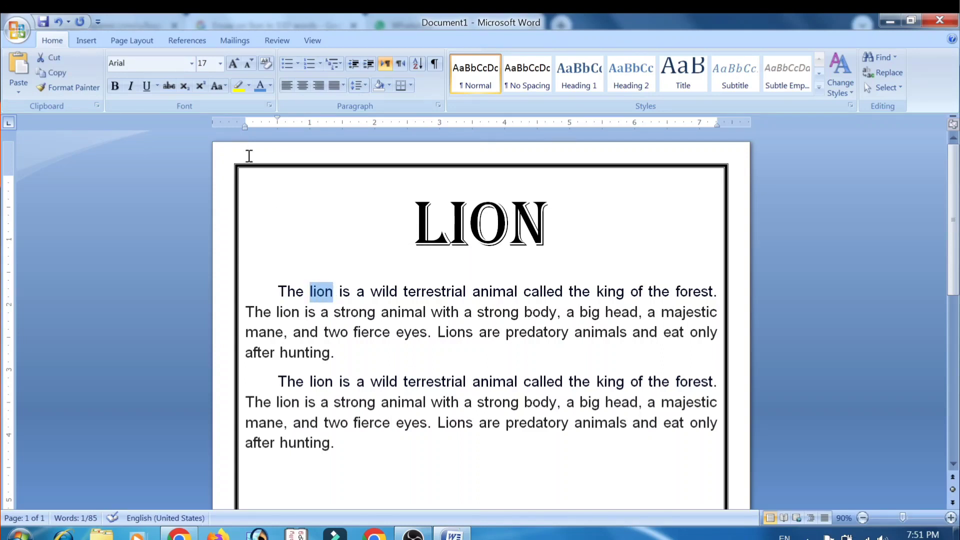
{"action": "left_click", "coordinate": [239, 92]}
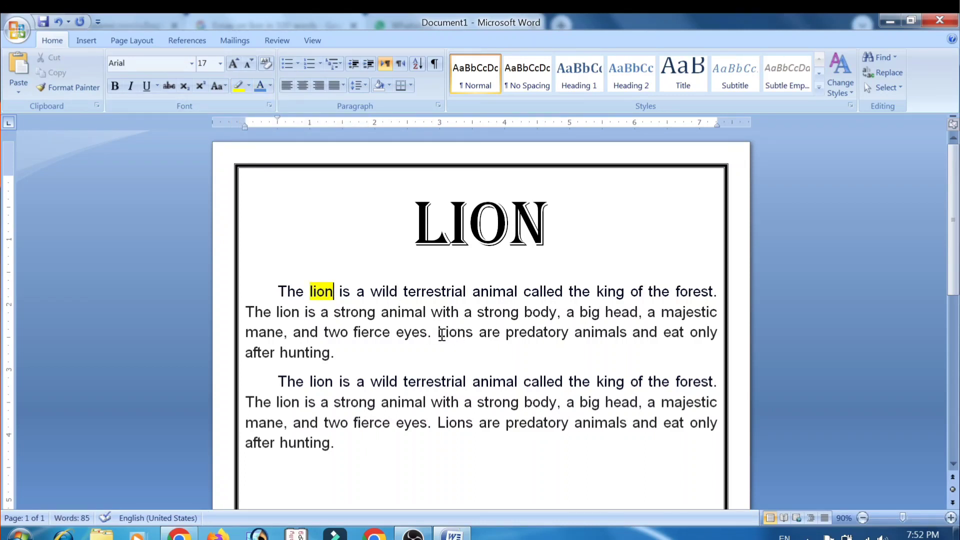
{"action": "left_click_drag", "start_coordinate": [437, 332], "coordinate": [465, 332]}
{"action": "left_click", "coordinate": [236, 88]}
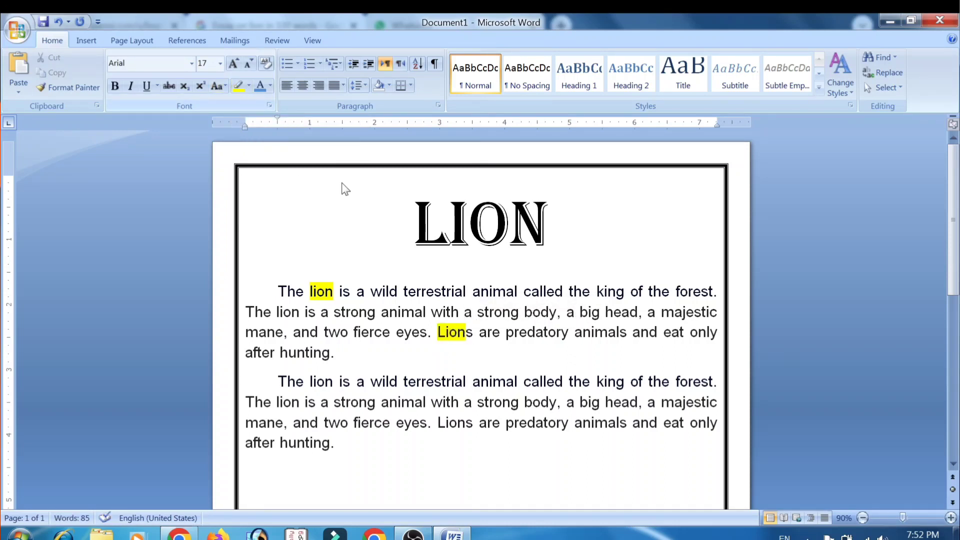
- Search the document for LION from the title onward, go through every match, and close the search
{"action": "left_click", "coordinate": [402, 276]}
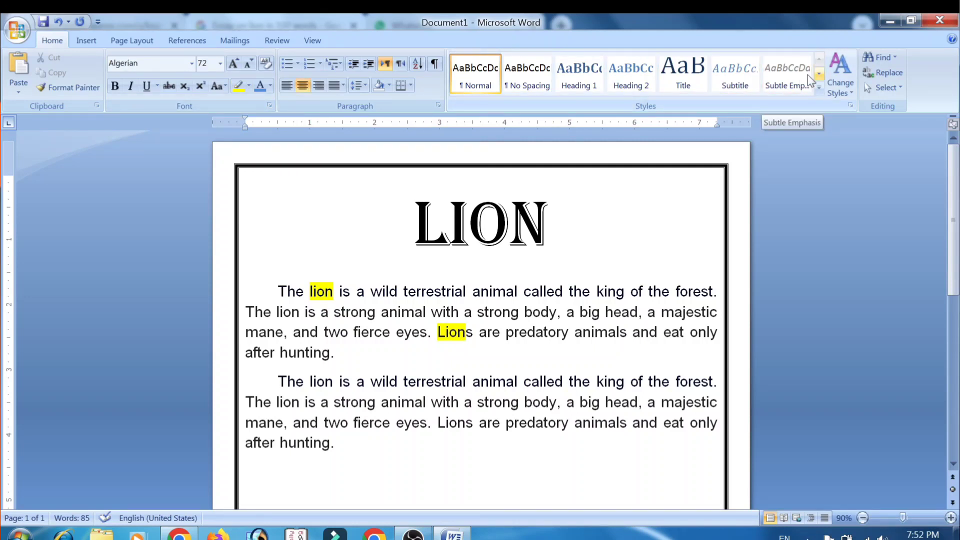
{"action": "left_click", "coordinate": [876, 59]}
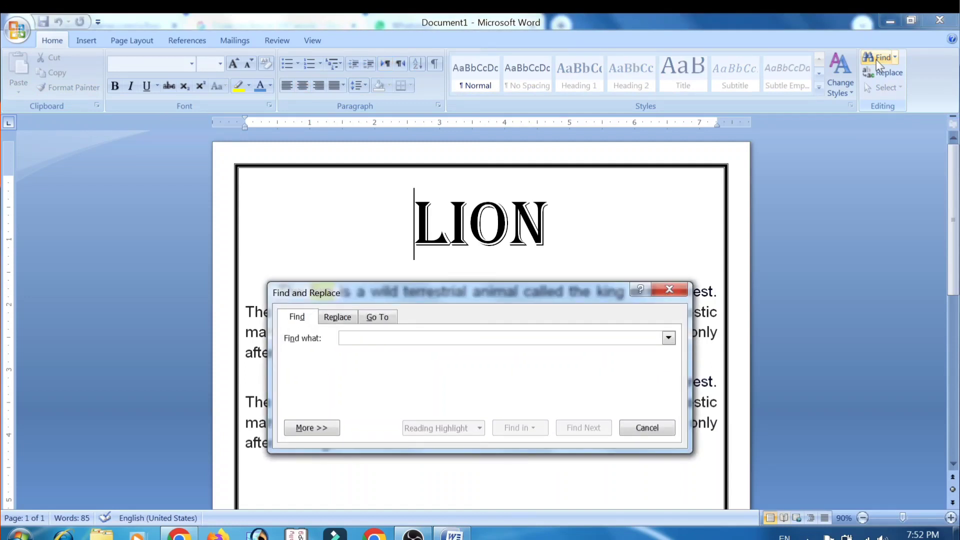
{"action": "type", "text": "LION"}
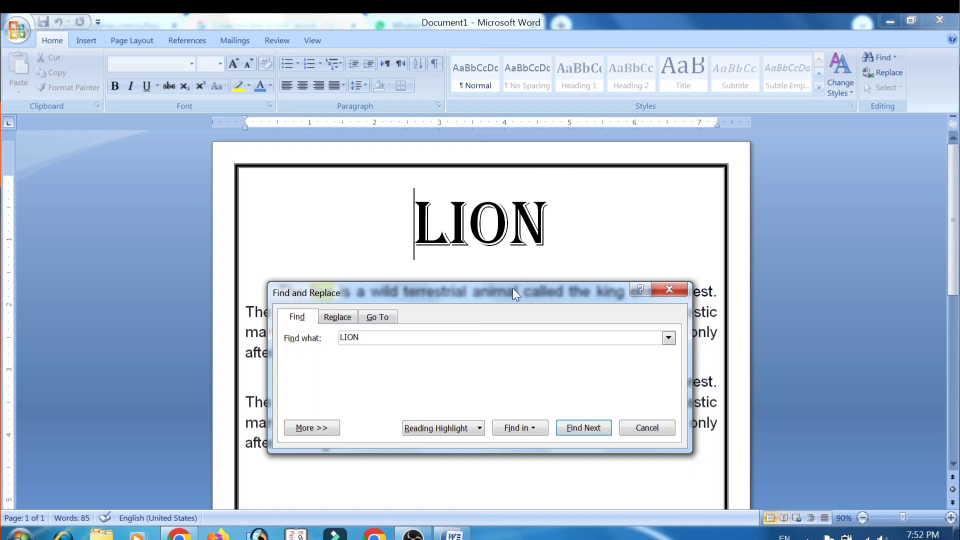
{"action": "left_click_drag", "start_coordinate": [507, 292], "coordinate": [705, 40]}
{"action": "key", "text": "Return"}
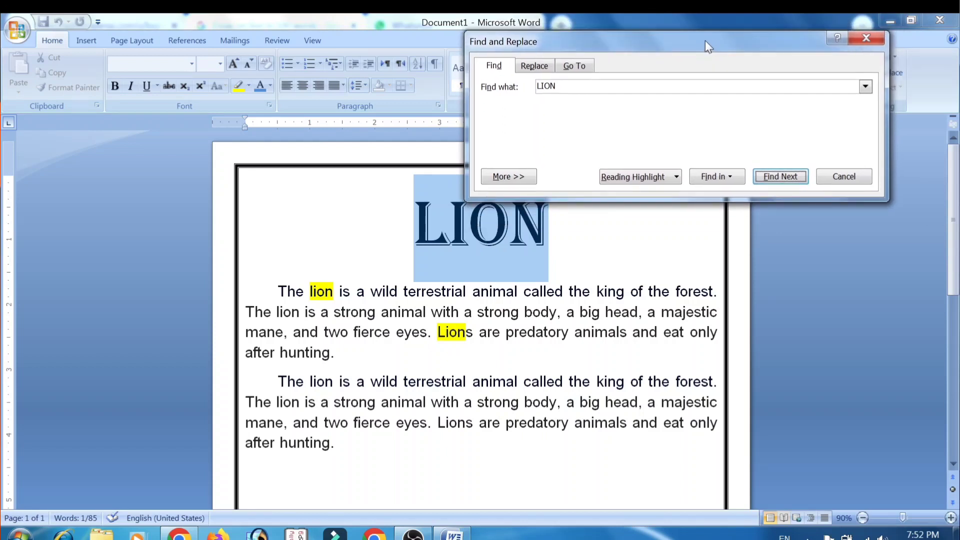
{"action": "key", "text": "Return"}
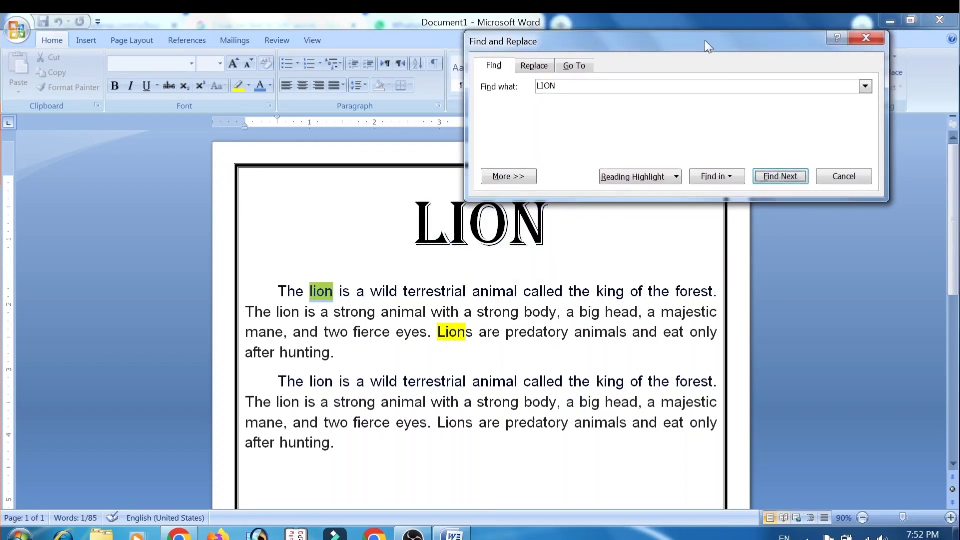
{"action": "key", "text": "Return"}
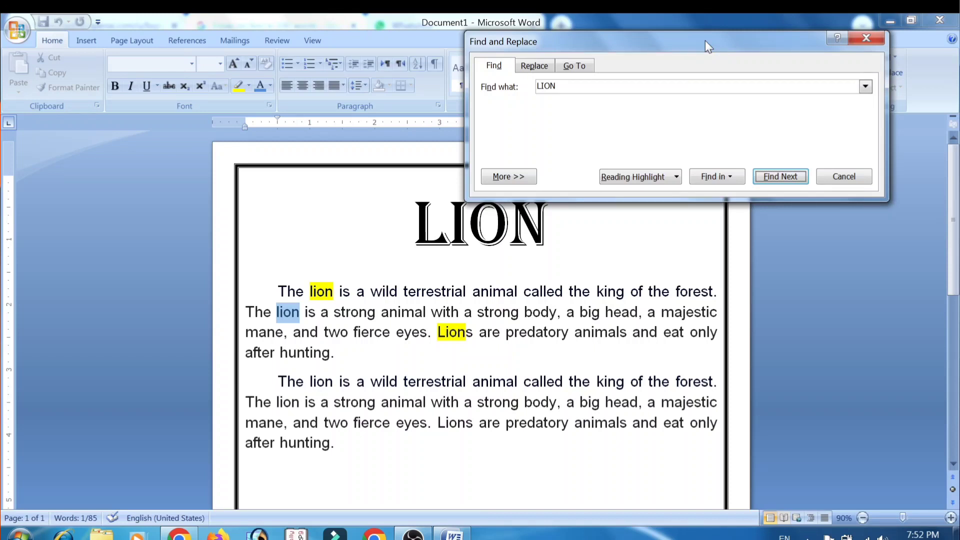
{"action": "key", "text": "Return"}
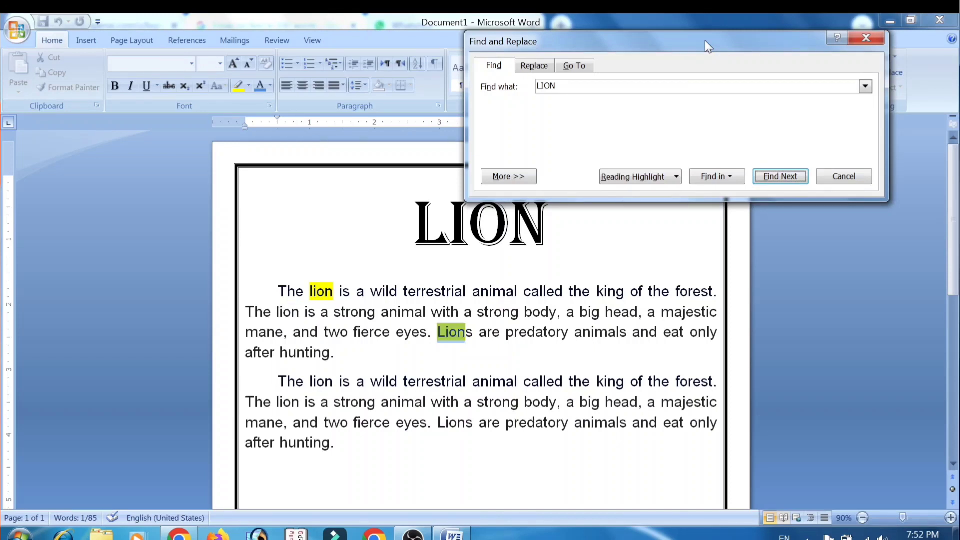
{"action": "key", "text": "Return"}
{"action": "key", "text": "Return"}
{"action": "key", "text": "Return"}
{"action": "key", "text": "Return"}
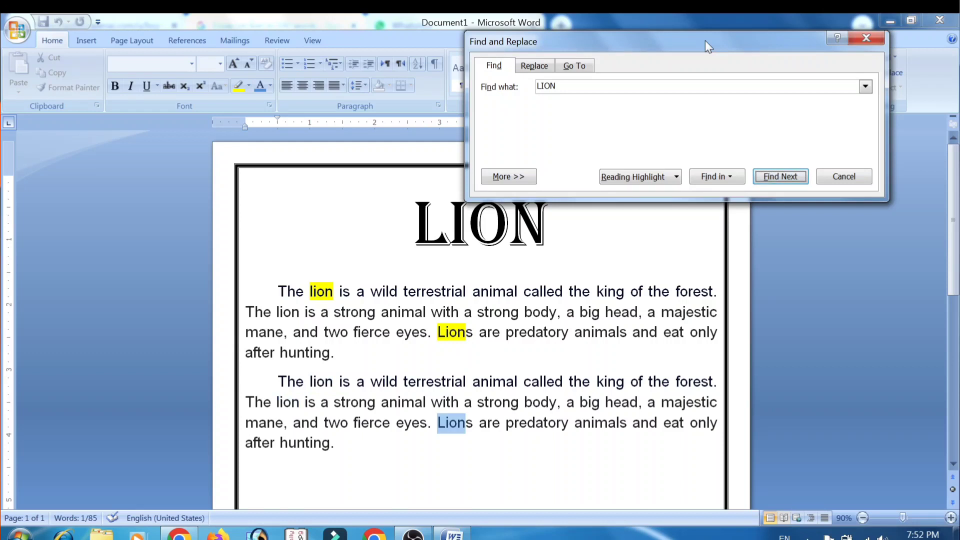
{"action": "key", "text": "Return"}
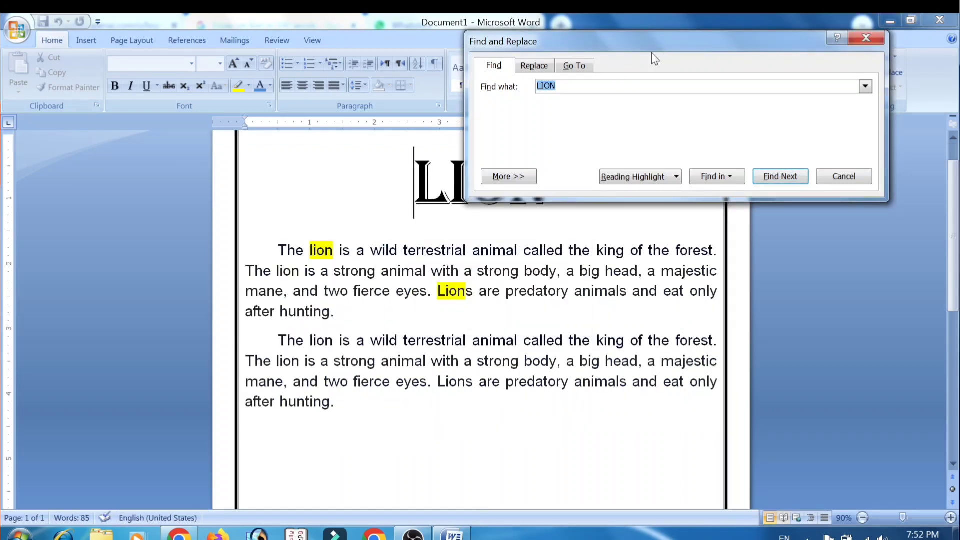
{"action": "left_click", "coordinate": [865, 38]}
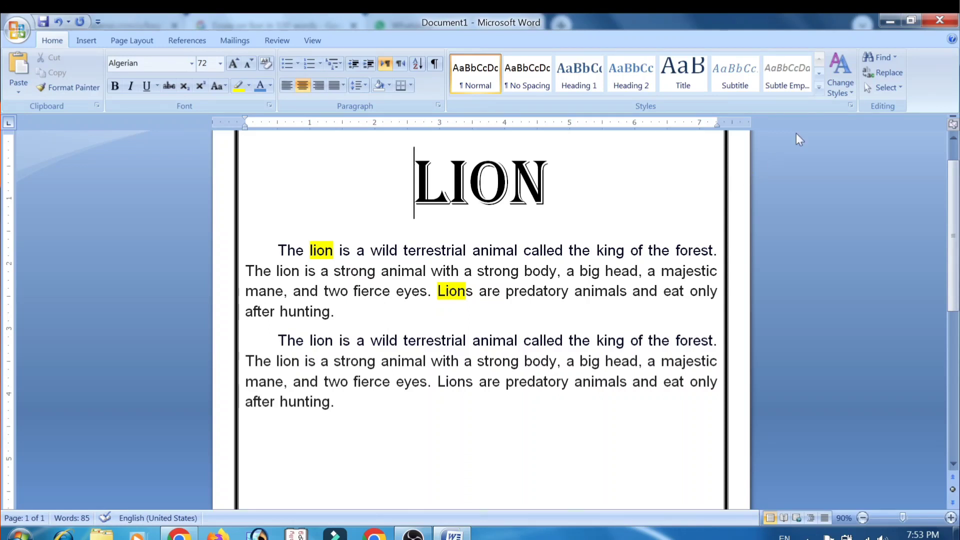
- Replace every LION in the document with DOG, close the replace dialog, and undo the replacement
{"action": "left_click", "coordinate": [885, 74]}
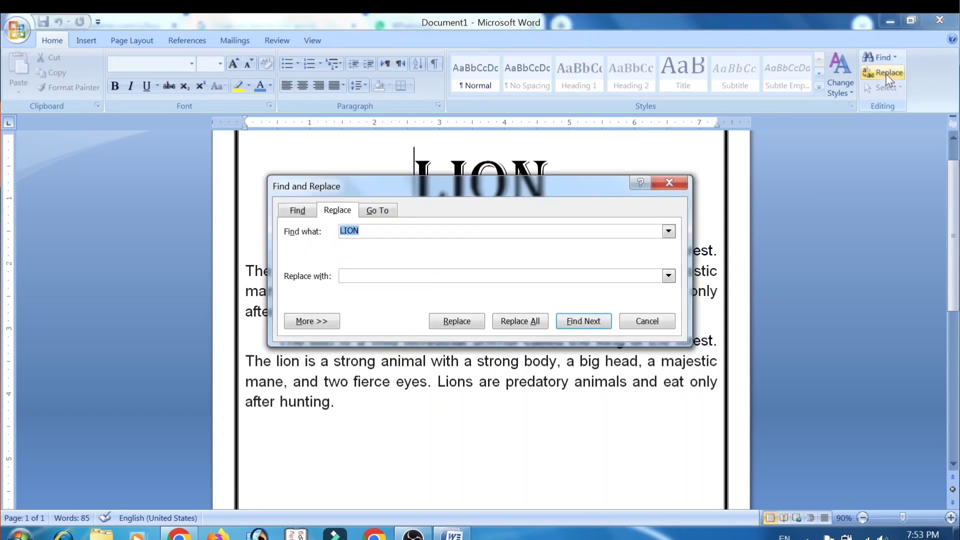
{"action": "left_click", "coordinate": [372, 233]}
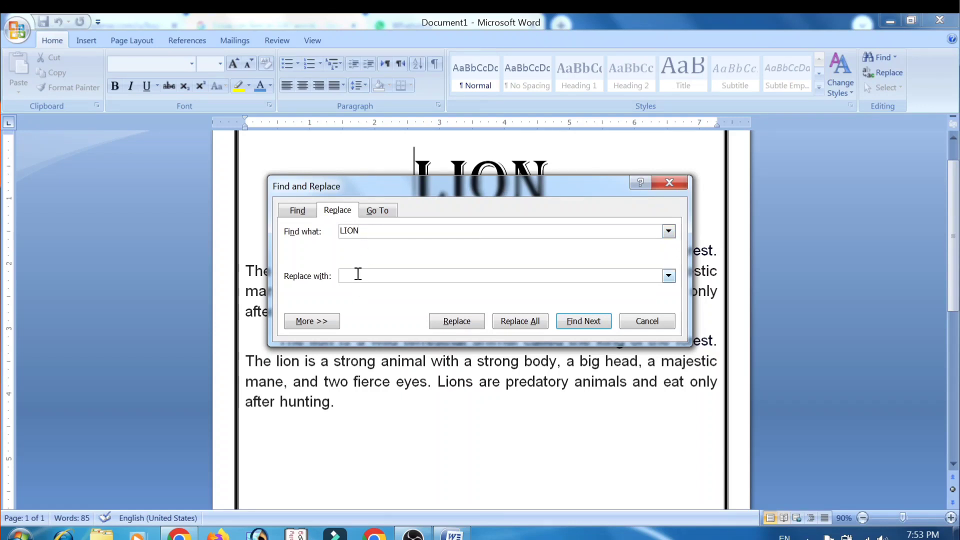
{"action": "type", "text": "DOG"}
{"action": "left_click_drag", "start_coordinate": [458, 182], "coordinate": [673, 88]}
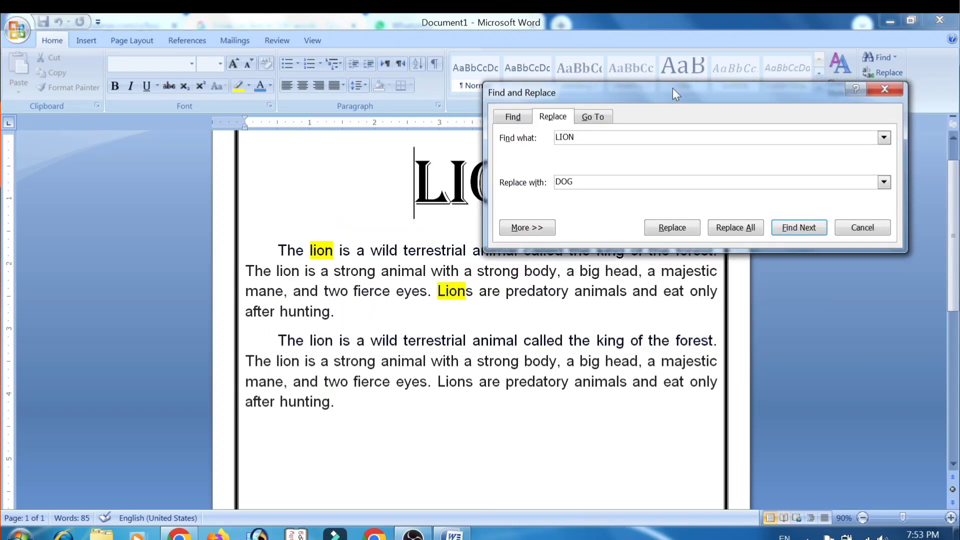
{"action": "left_click", "coordinate": [746, 228]}
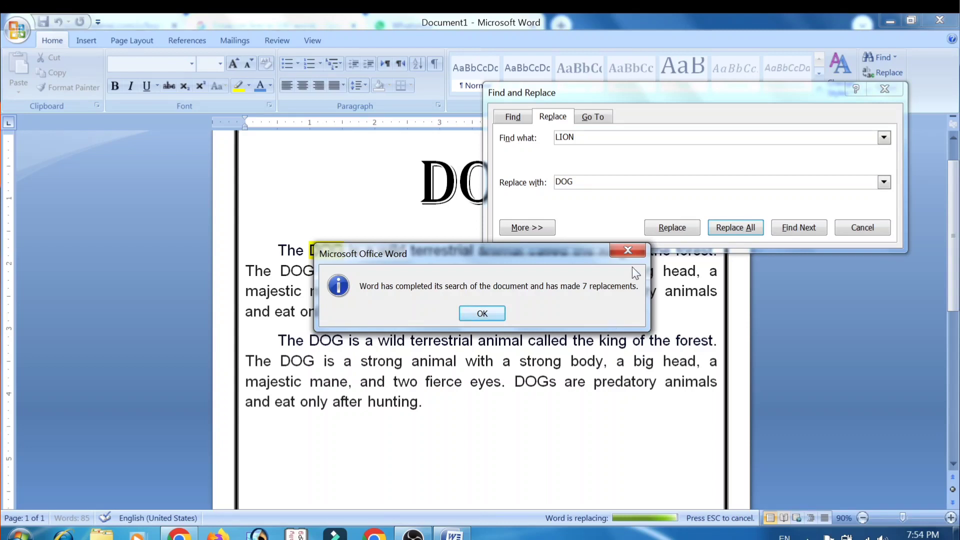
{"action": "left_click", "coordinate": [628, 248]}
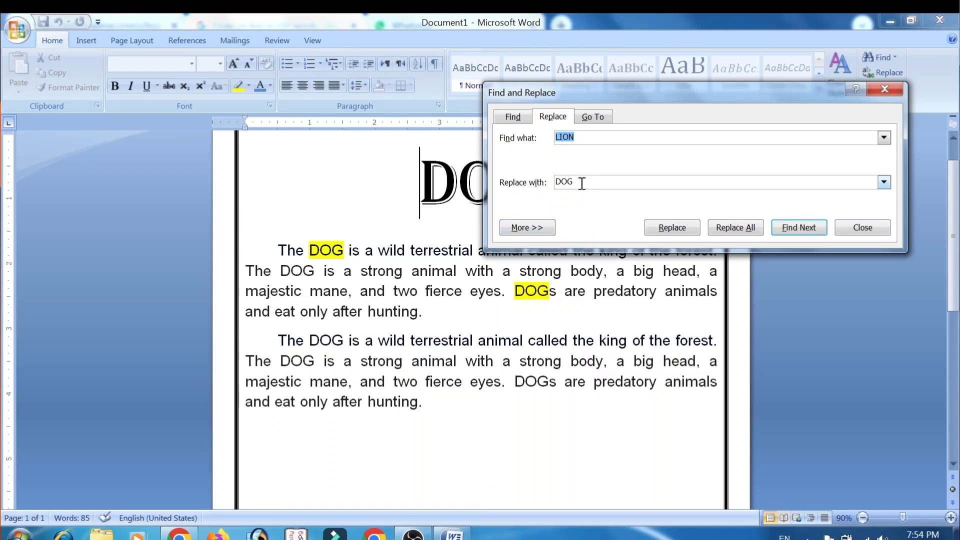
{"action": "left_click", "coordinate": [878, 85]}
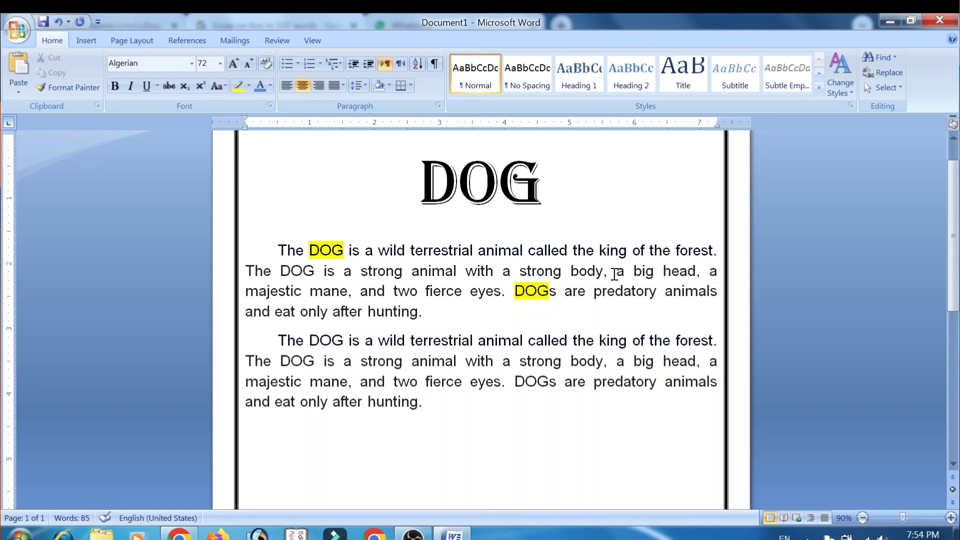
{"action": "key", "text": "ctrl+z"}
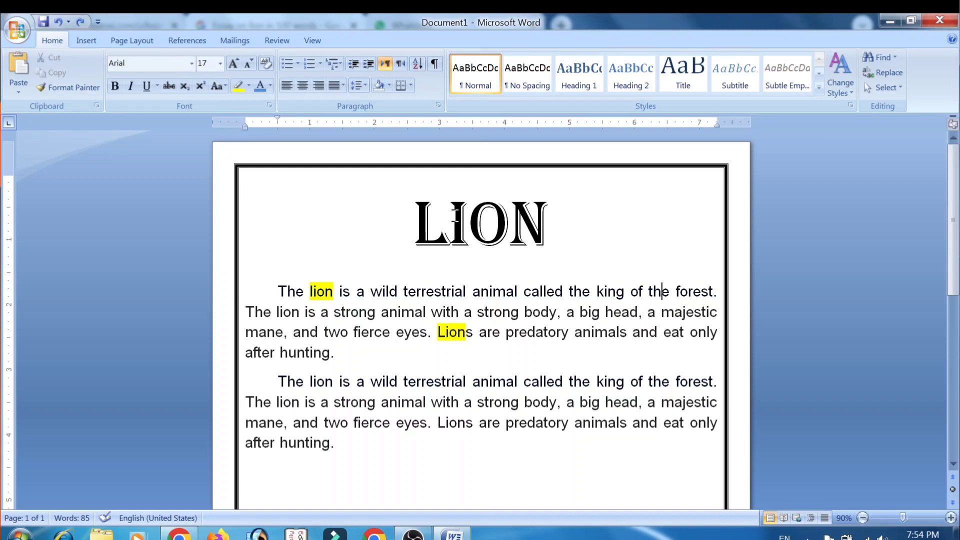
- Insert WordArt reading LION in the first gallery style, Arial Black size 36, within the first body paragraph
{"action": "left_click", "coordinate": [85, 42]}
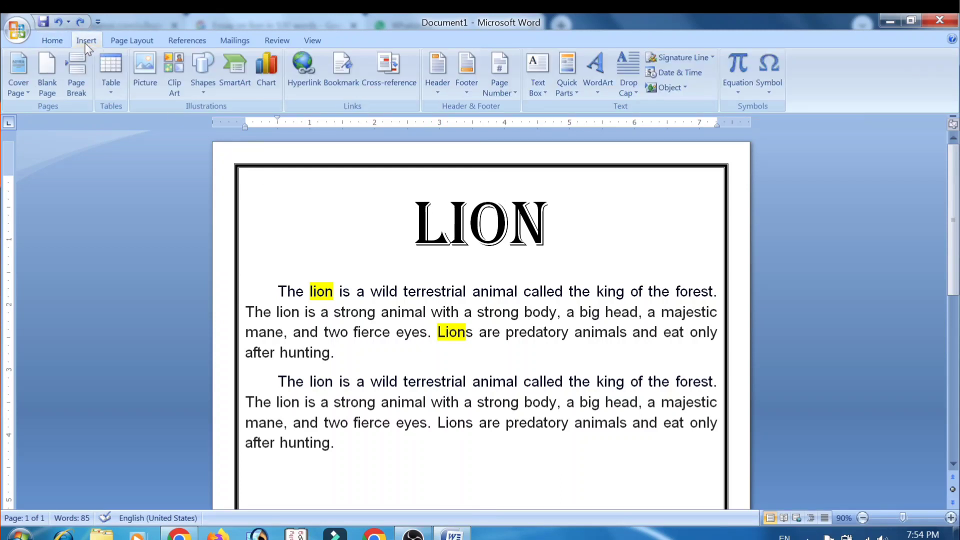
{"action": "left_click", "coordinate": [598, 67]}
{"action": "left_click", "coordinate": [615, 124]}
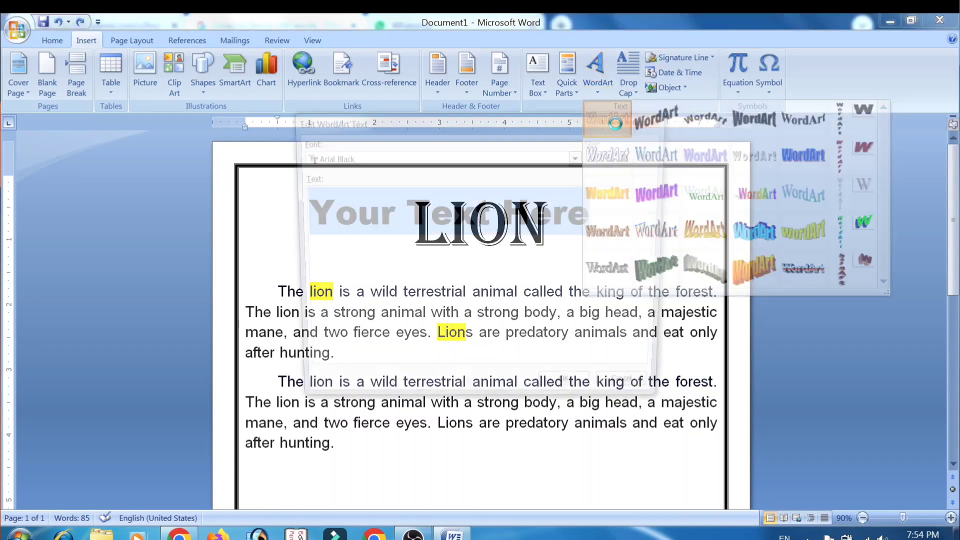
{"action": "type", "text": "LION"}
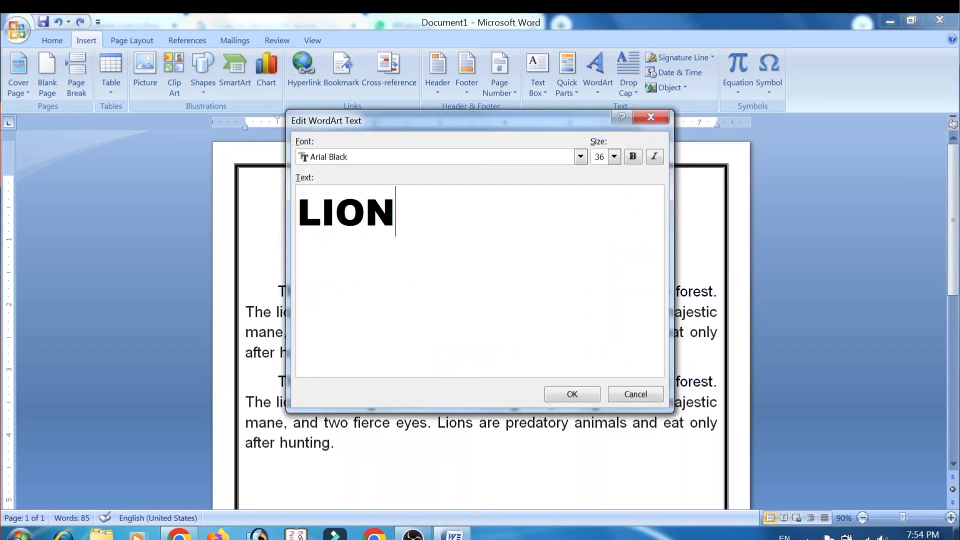
{"action": "left_click", "coordinate": [580, 157]}
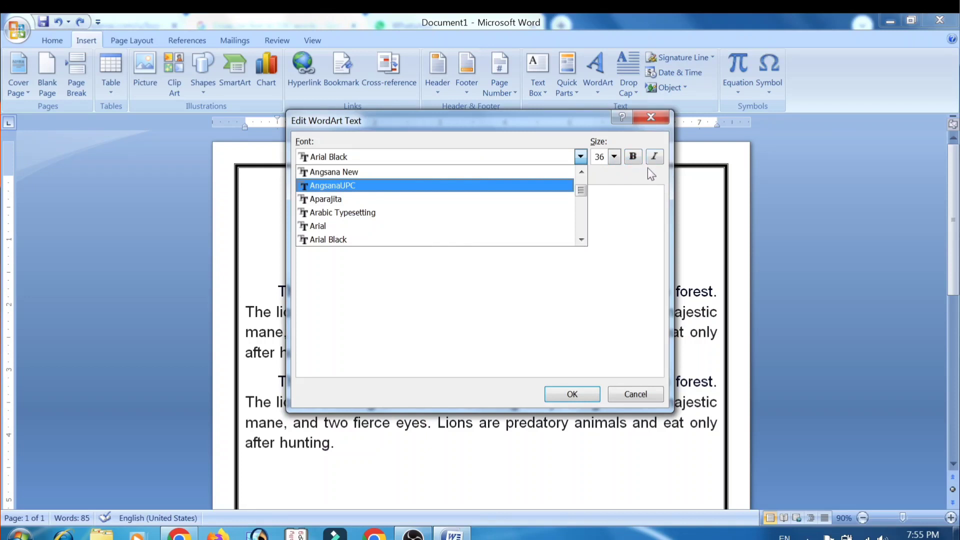
{"action": "left_click", "coordinate": [566, 393]}
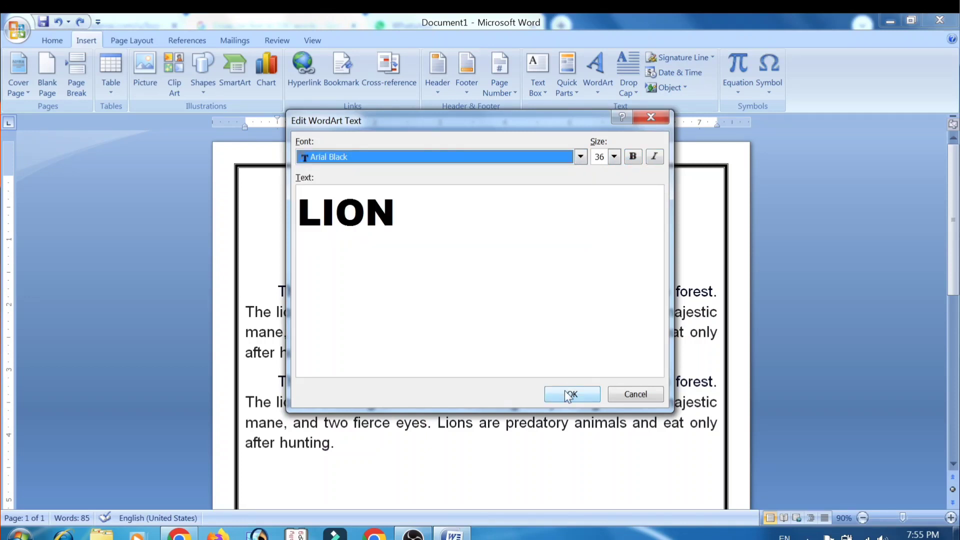
{"action": "left_click", "coordinate": [568, 399]}
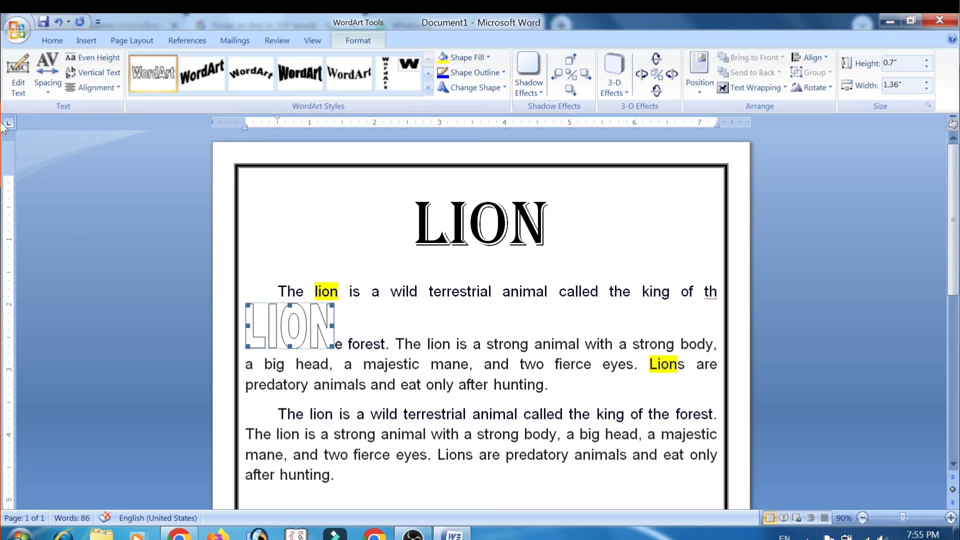
{"action": "left_click", "coordinate": [87, 44]}
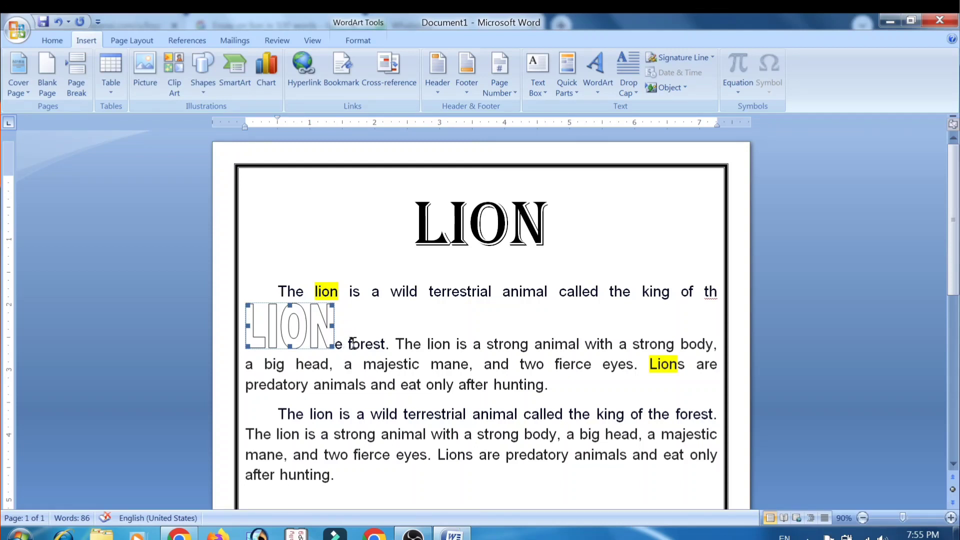
{"action": "left_click", "coordinate": [50, 44]}
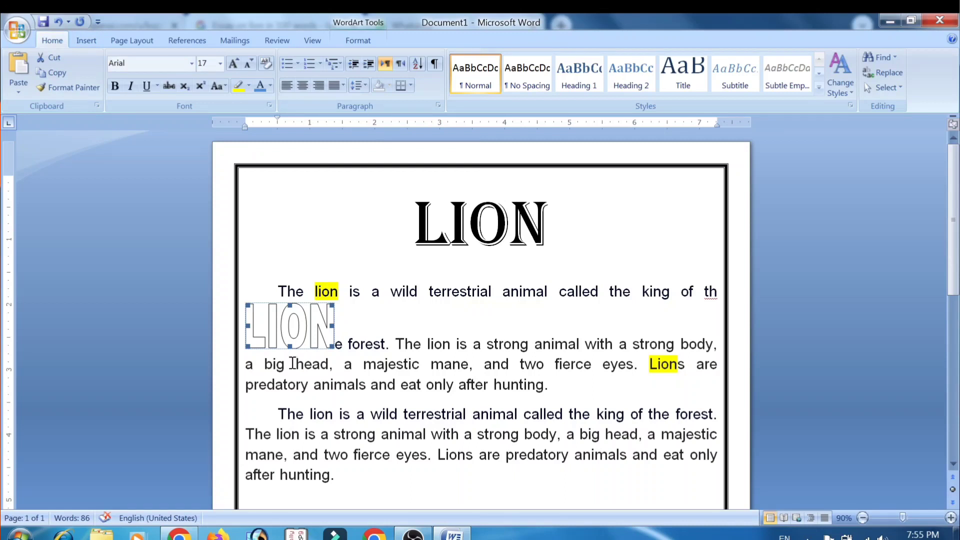
- Set the LION WordArt's text wrapping to In Front of Text and move it over the page title
{"action": "left_click", "coordinate": [368, 43]}
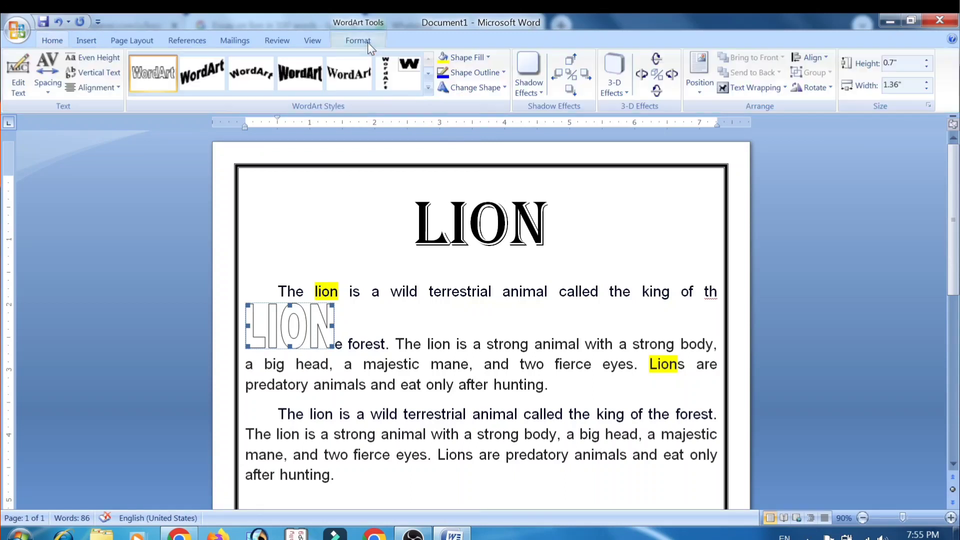
{"action": "left_click", "coordinate": [732, 87]}
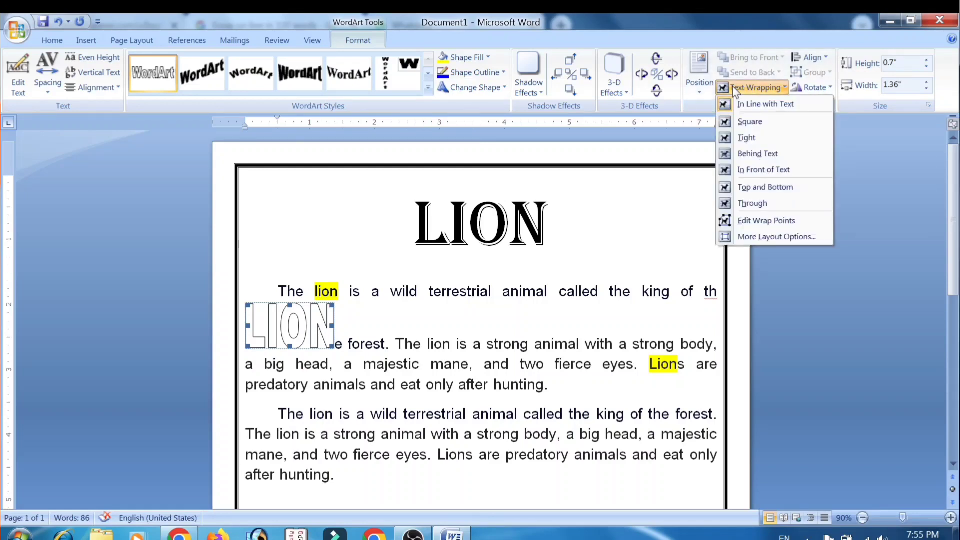
{"action": "left_click", "coordinate": [747, 170]}
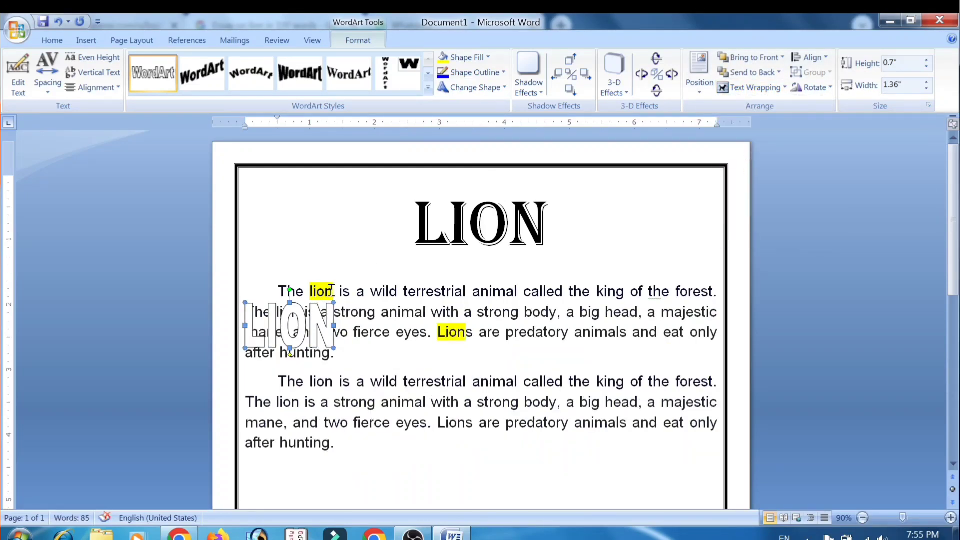
{"action": "left_click_drag", "start_coordinate": [318, 314], "coordinate": [511, 198]}
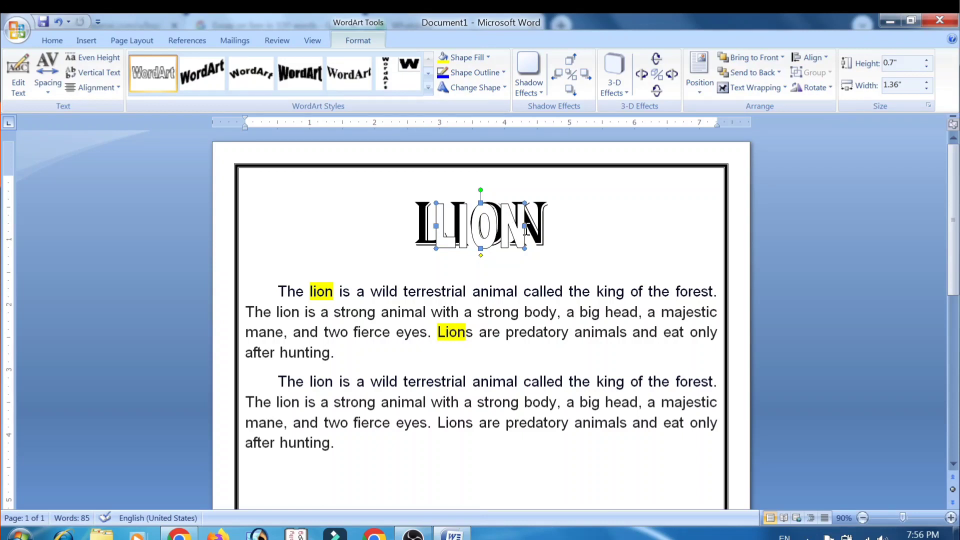
- Give the LION WordArt a yellow fill and a blue outline with a 4½ pt weight
{"action": "left_click", "coordinate": [442, 57]}
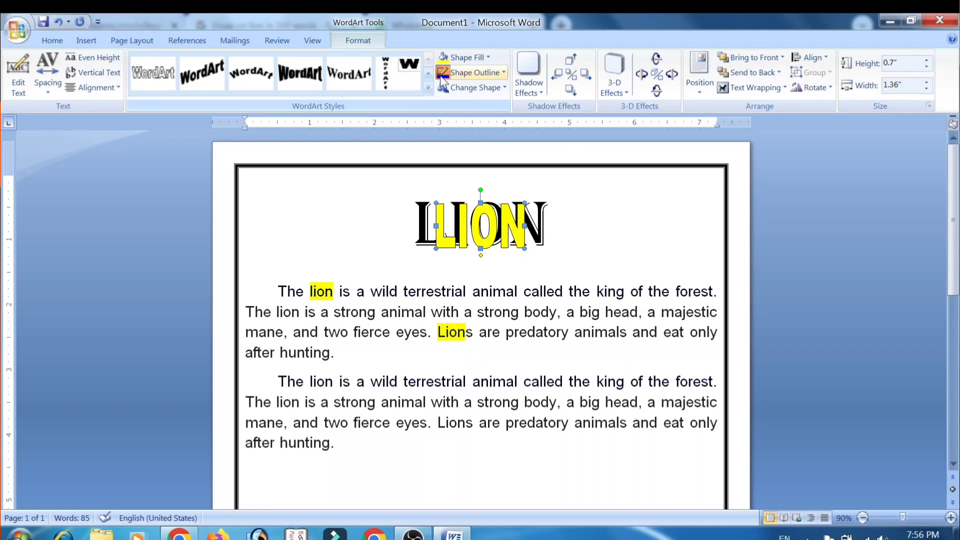
{"action": "left_click", "coordinate": [465, 74]}
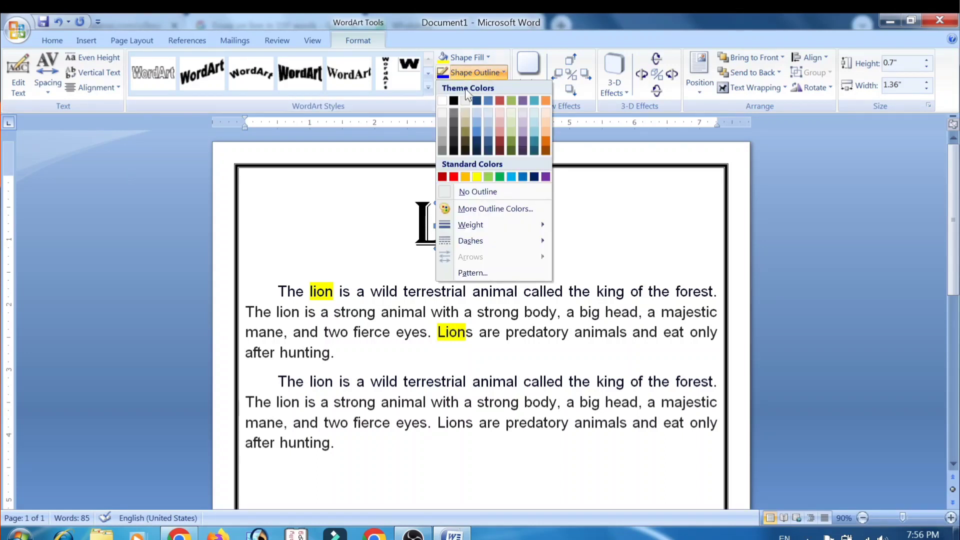
{"action": "mouse_move", "coordinate": [493, 226]}
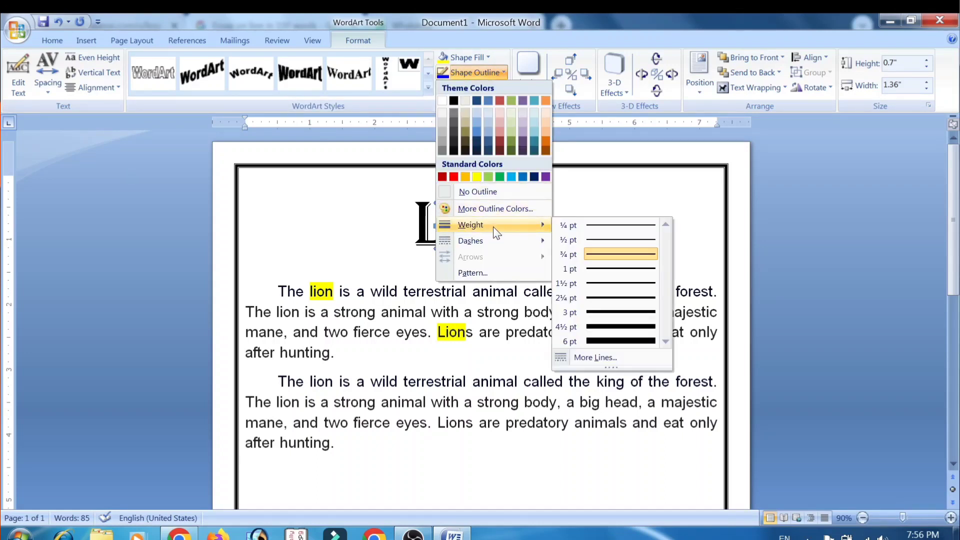
{"action": "left_click", "coordinate": [634, 326]}
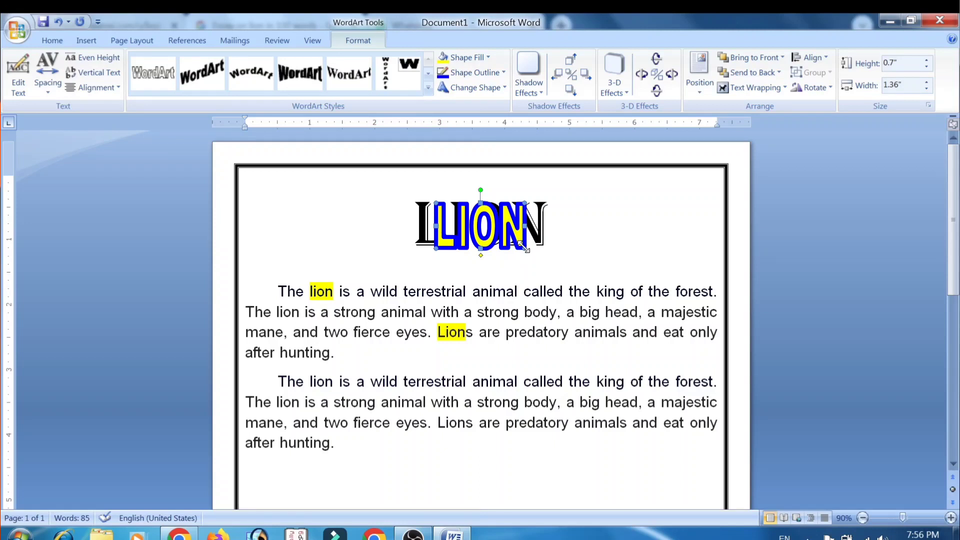
- Enlarge the WordArt to about 2.32" wide by 0.94" high, centre it over the title, and undo its formatting and insertion
{"action": "left_click_drag", "start_coordinate": [525, 248], "coordinate": [587, 266]}
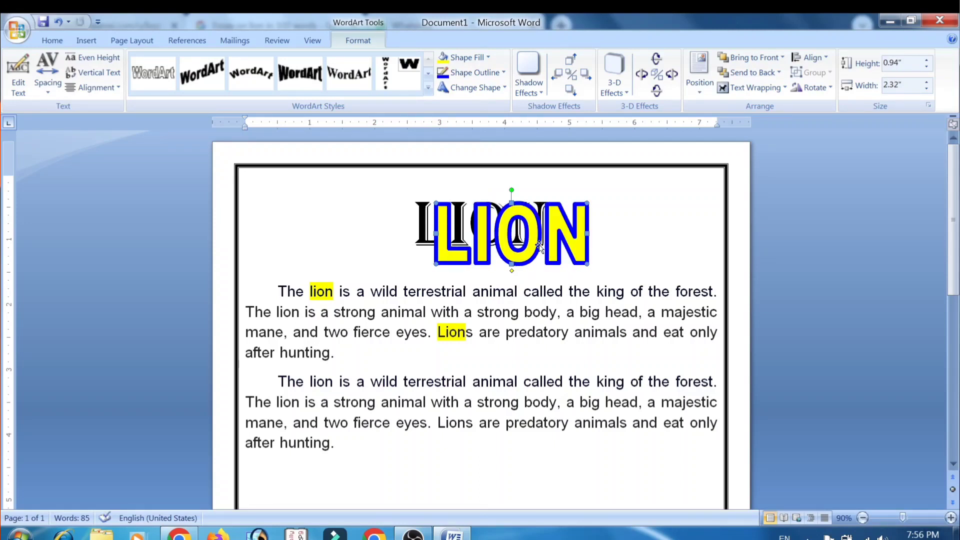
{"action": "left_click_drag", "start_coordinate": [521, 223], "coordinate": [500, 217]}
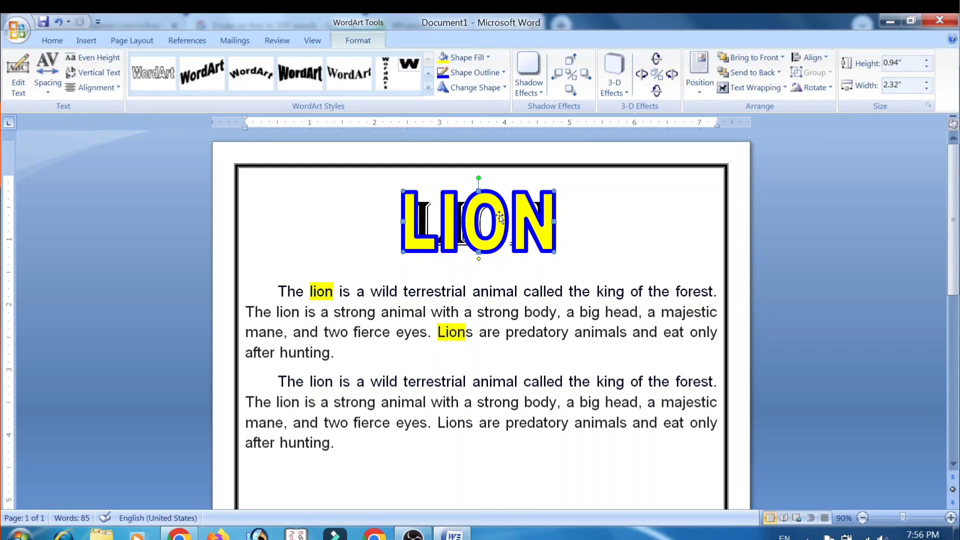
{"action": "key", "text": "ctrl+z"}
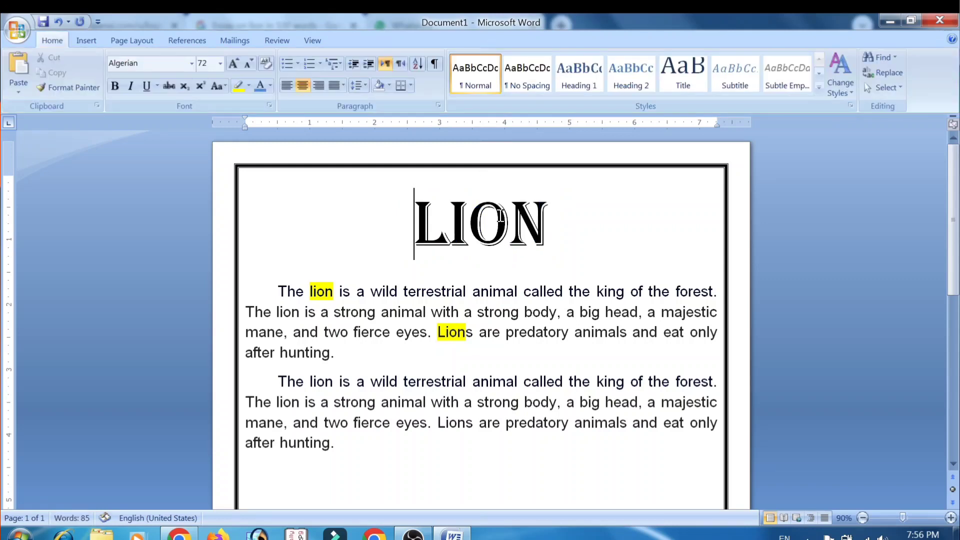
- Add blank paragraphs after the second body paragraph until the document extends onto a second page
{"action": "left_click", "coordinate": [341, 442]}
{"action": "key", "text": "Return"}
{"action": "key", "text": "Return"}
{"action": "key", "text": "Return"}
{"action": "key", "text": "Return"}
{"action": "key", "text": "Return"}
{"action": "key", "text": "Return"}
{"action": "key", "text": "Return"}
{"action": "key", "text": "Return"}
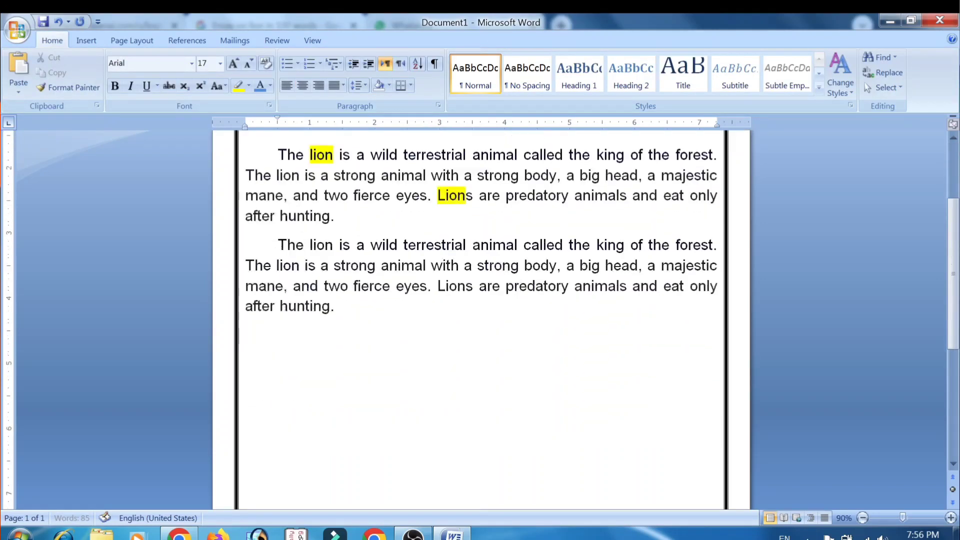
{"action": "key", "text": "Return"}
{"action": "key", "text": "Return"}
{"action": "key", "text": "Return"}
{"action": "key", "text": "Return"}
{"action": "key", "text": "Return"}
{"action": "key", "text": "Return"}
{"action": "key", "text": "Return"}
{"action": "key", "text": "Return"}
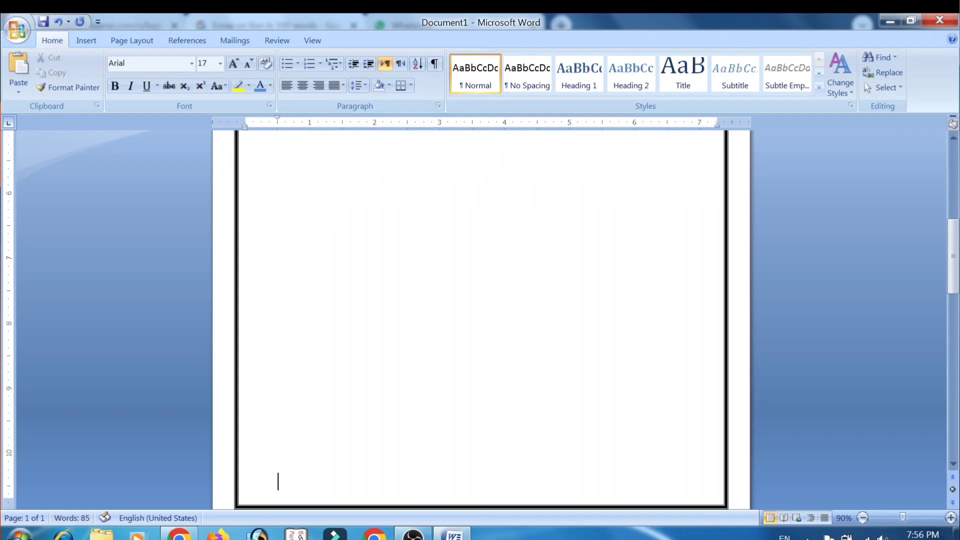
{"action": "key", "text": "Return"}
{"action": "key", "text": "Return"}
{"action": "key", "text": "Return"}
{"action": "key", "text": "Return"}
{"action": "key", "text": "Return"}
{"action": "key", "text": "Return"}
{"action": "key", "text": "Return"}
{"action": "key", "text": "Return"}
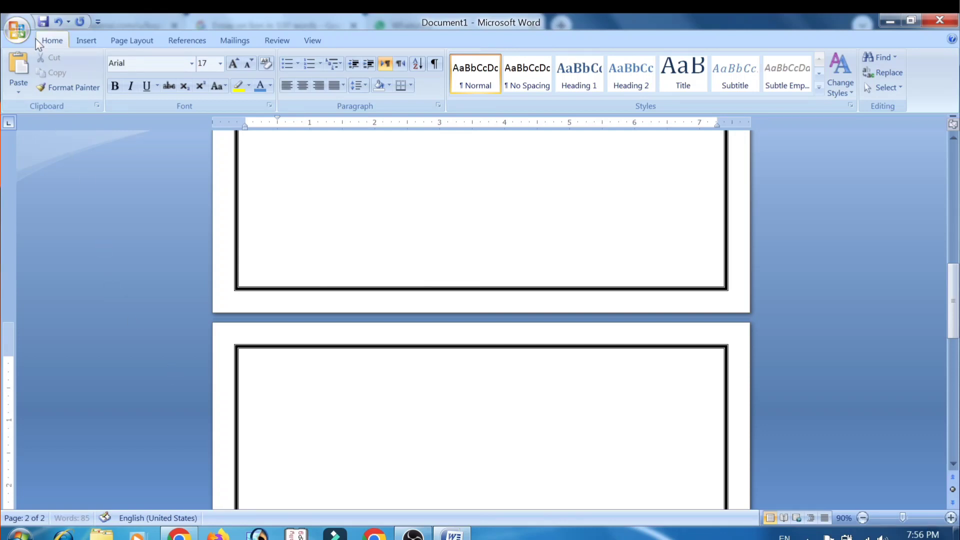
{"action": "left_click", "coordinate": [21, 31]}
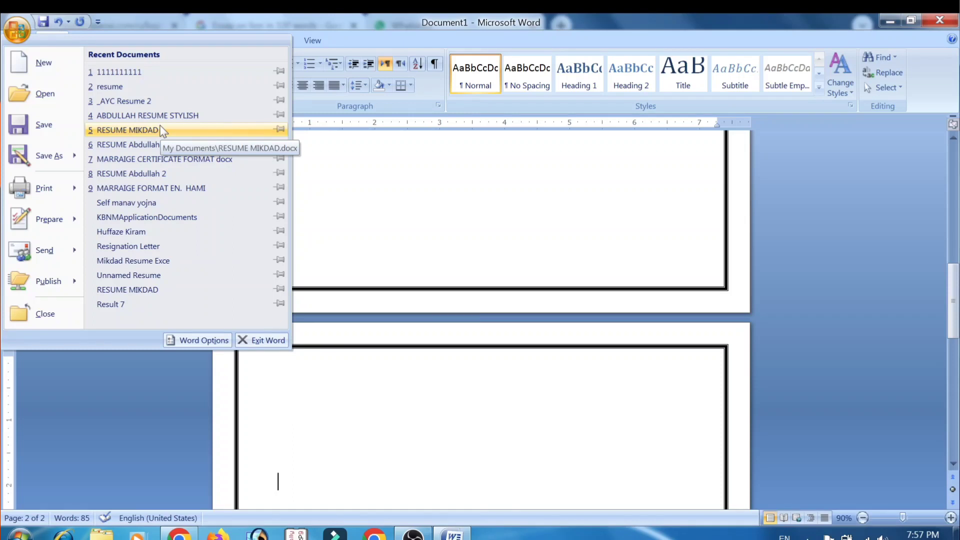
{"action": "mouse_move", "coordinate": [28, 161]}
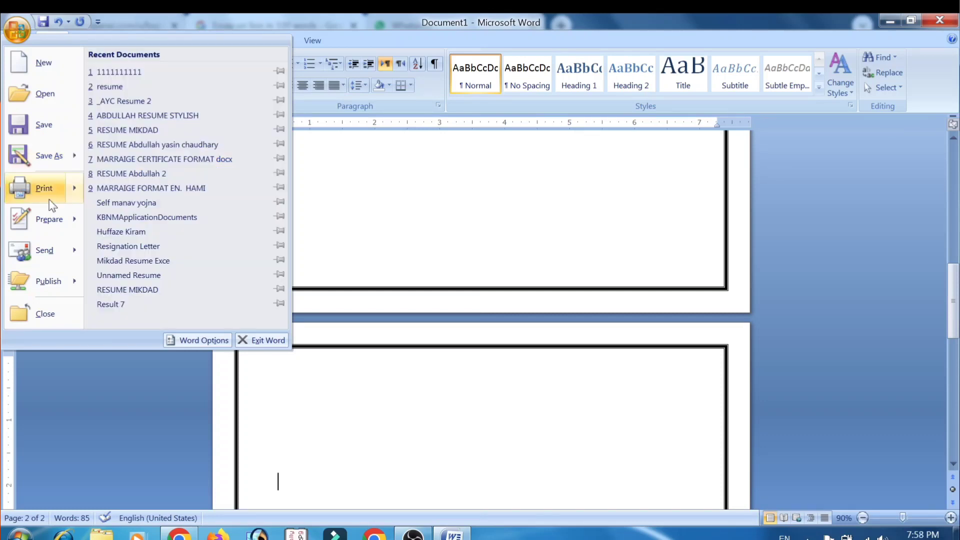
{"action": "mouse_move", "coordinate": [49, 199]}
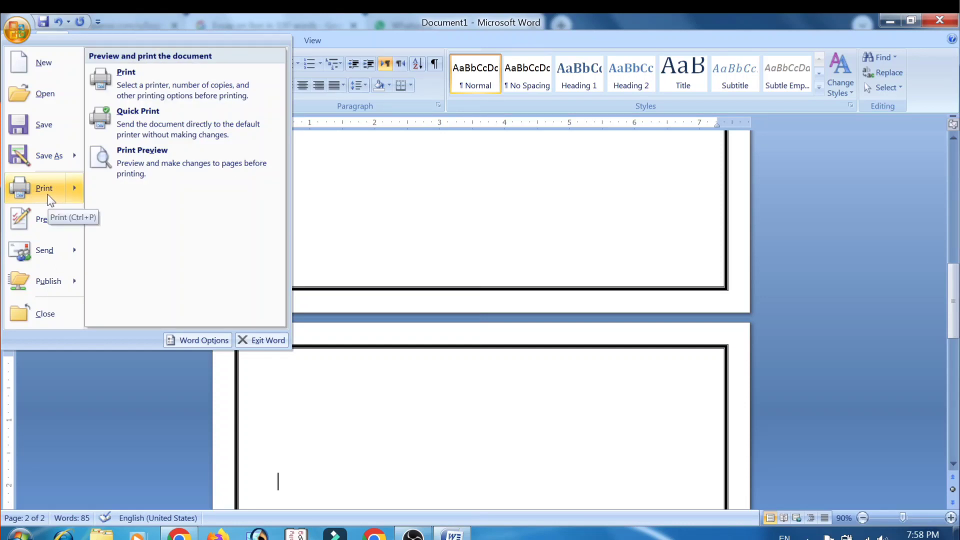
{"action": "left_click", "coordinate": [309, 213]}
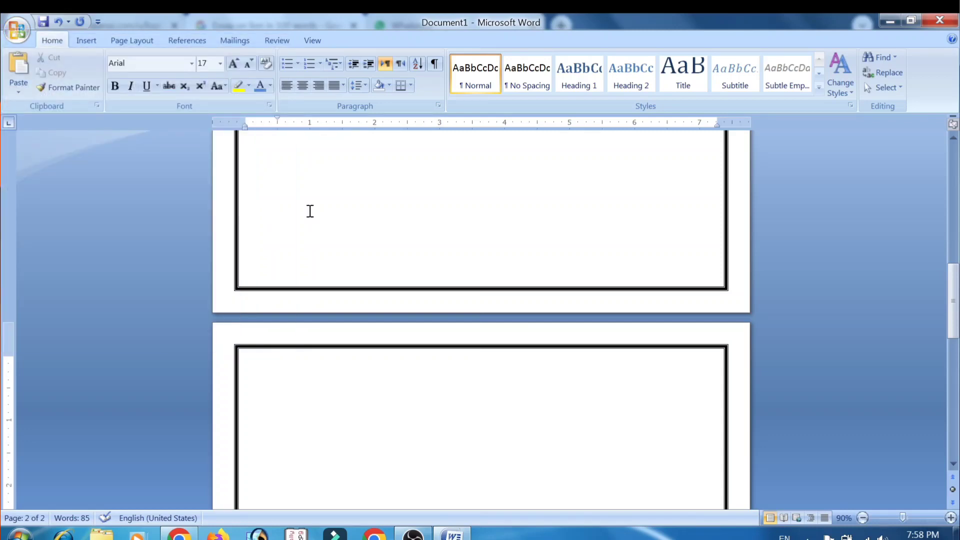
- Save the document as a Word Document named LION in the Documents library, viewing and closing the general save options beforehand
{"action": "key", "text": "ctrl+s"}
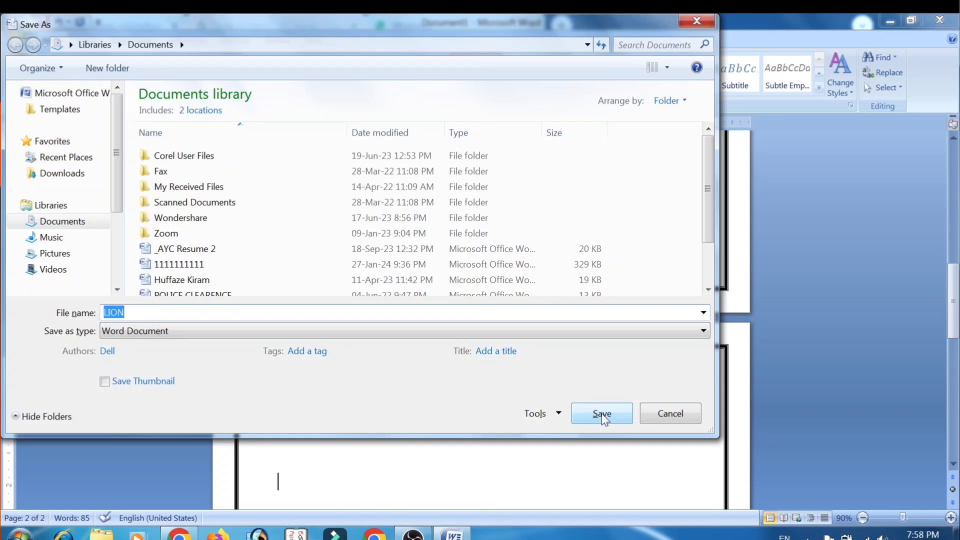
{"action": "type", "text": "LION"}
{"action": "left_click", "coordinate": [605, 416]}
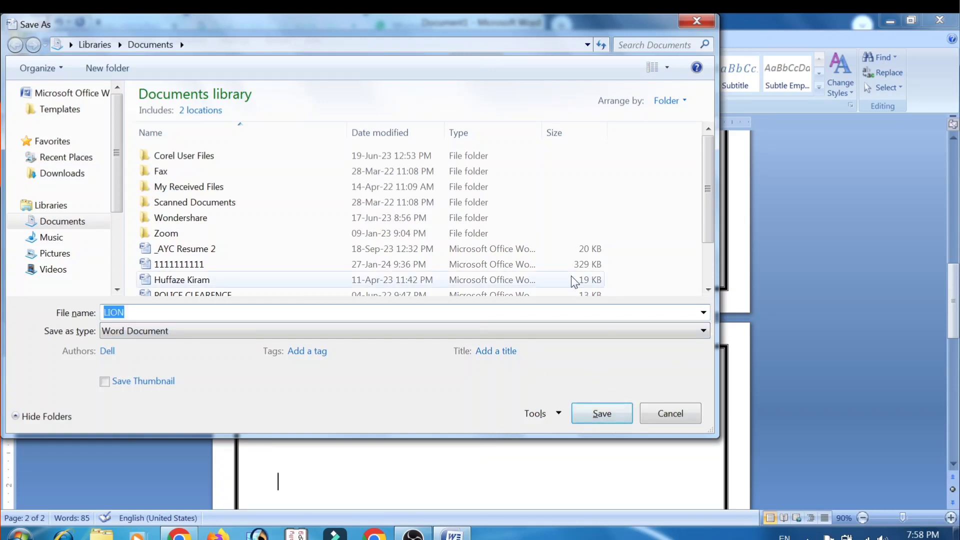
{"action": "left_click", "coordinate": [557, 414]}
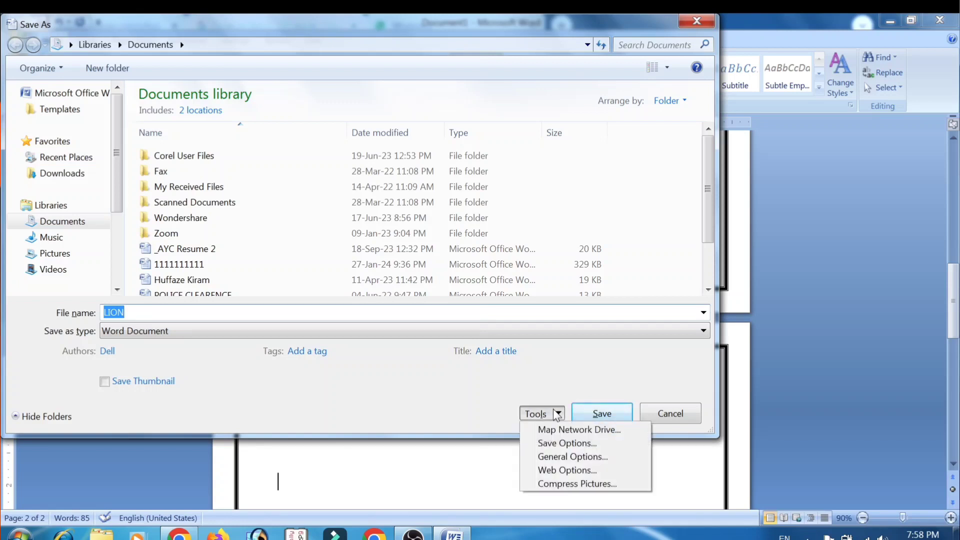
{"action": "left_click", "coordinate": [559, 457]}
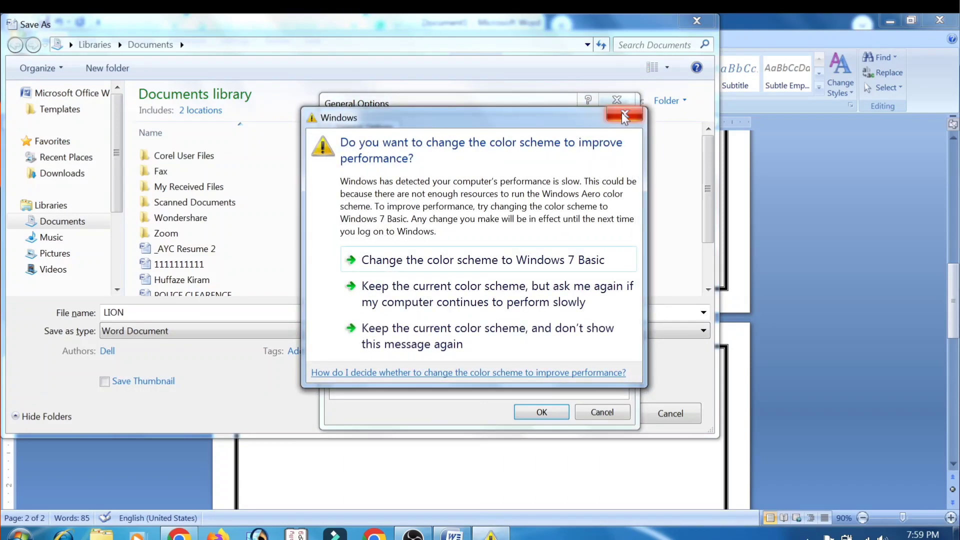
{"action": "left_click", "coordinate": [622, 117]}
{"action": "left_click", "coordinate": [617, 100]}
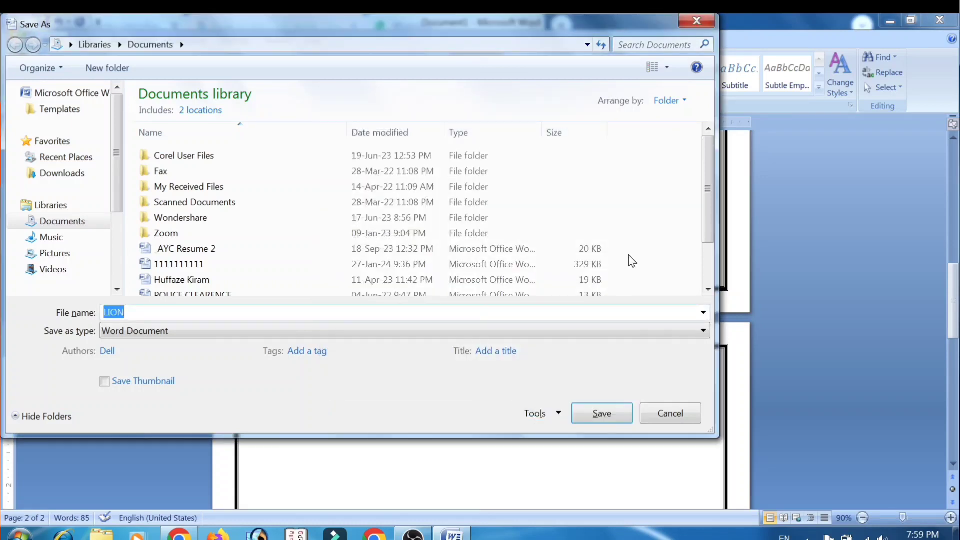
{"action": "left_click", "coordinate": [607, 414]}
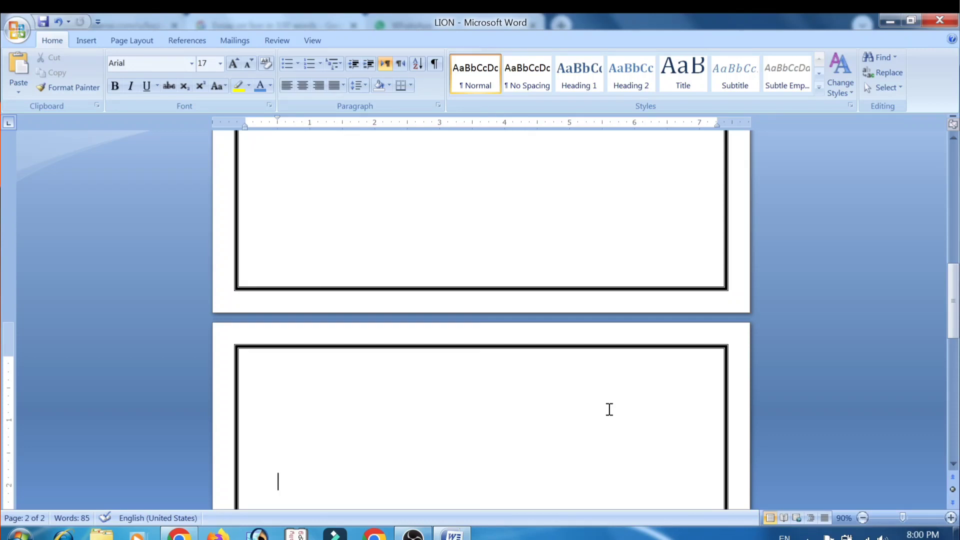
- Start printing the document with the doPDF v7 printer and set its page size to A4
{"action": "key", "text": "ctrl+p"}
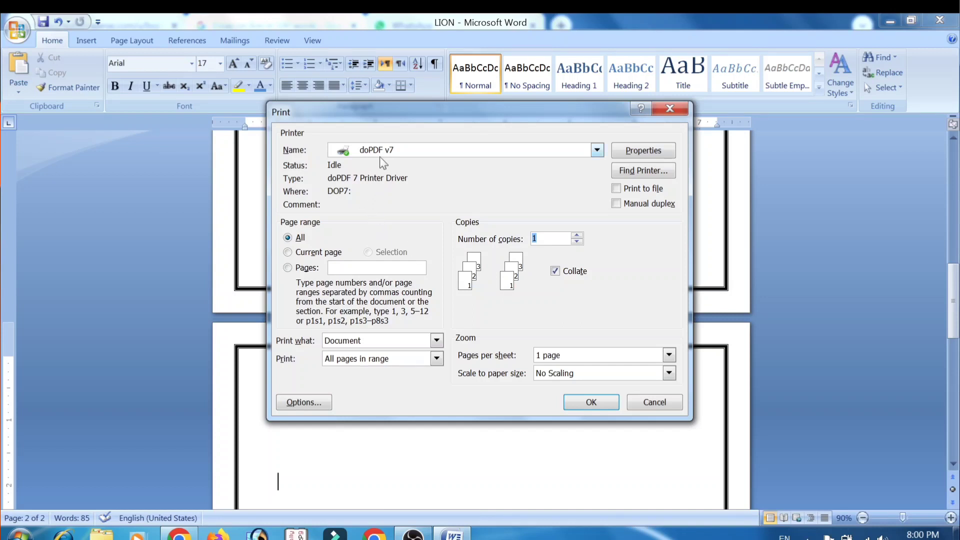
{"action": "left_click", "coordinate": [597, 151]}
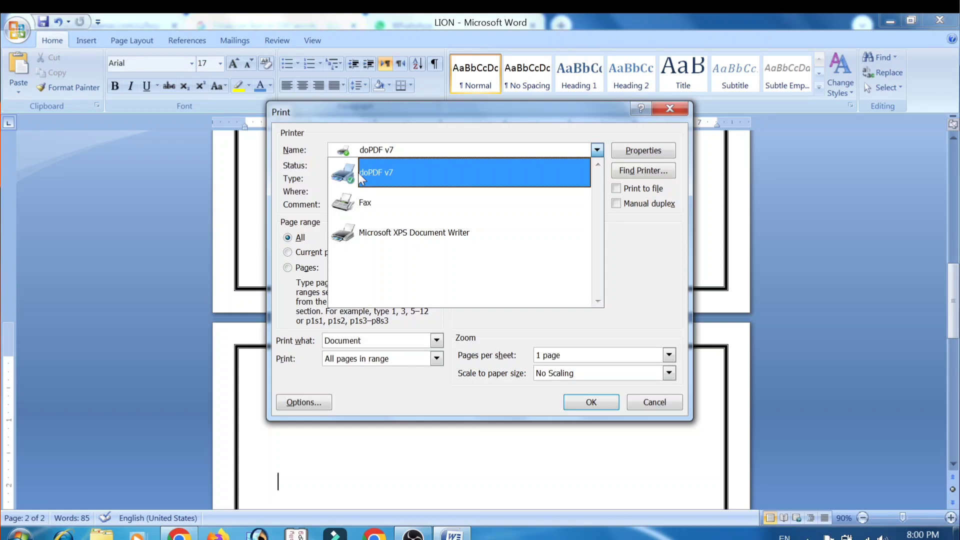
{"action": "left_click", "coordinate": [400, 172]}
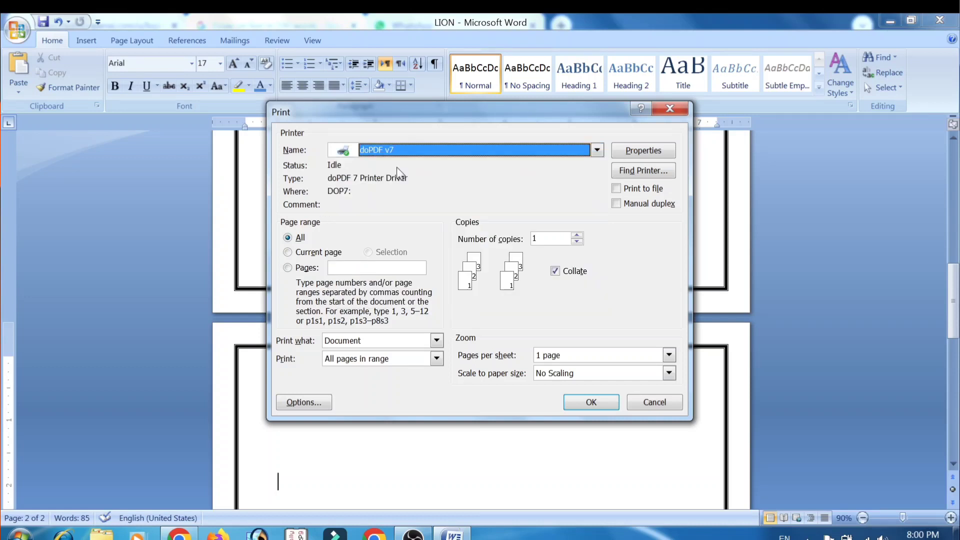
{"action": "left_click", "coordinate": [616, 154]}
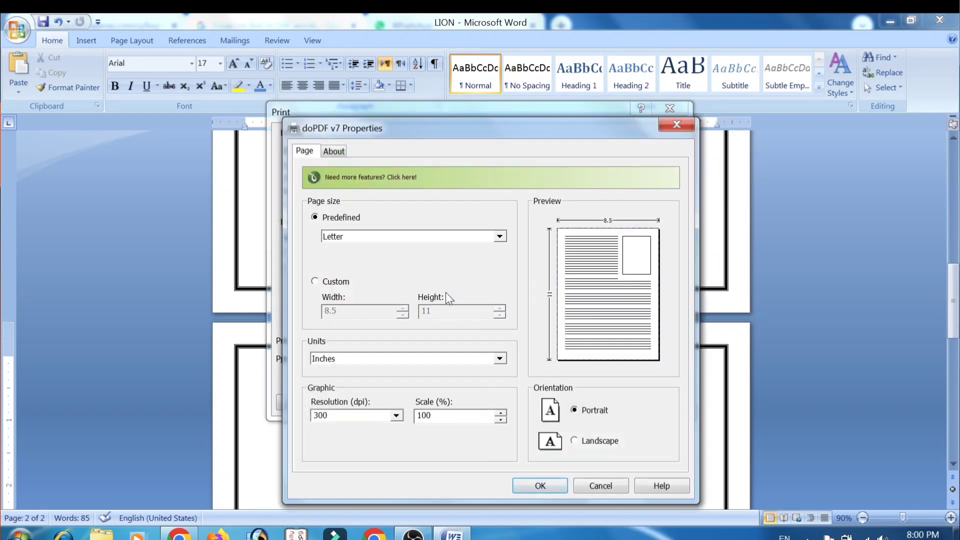
{"action": "left_click", "coordinate": [499, 236]}
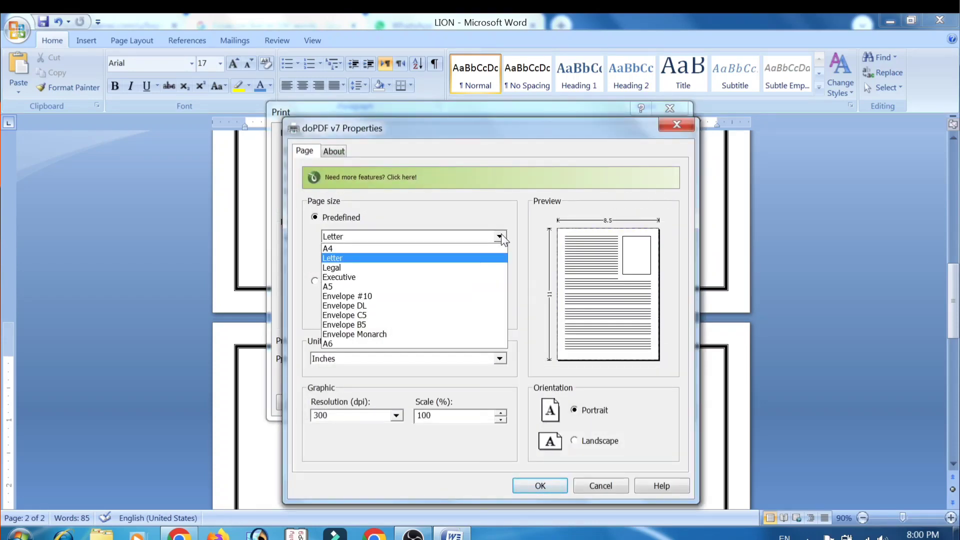
{"action": "left_click", "coordinate": [442, 249]}
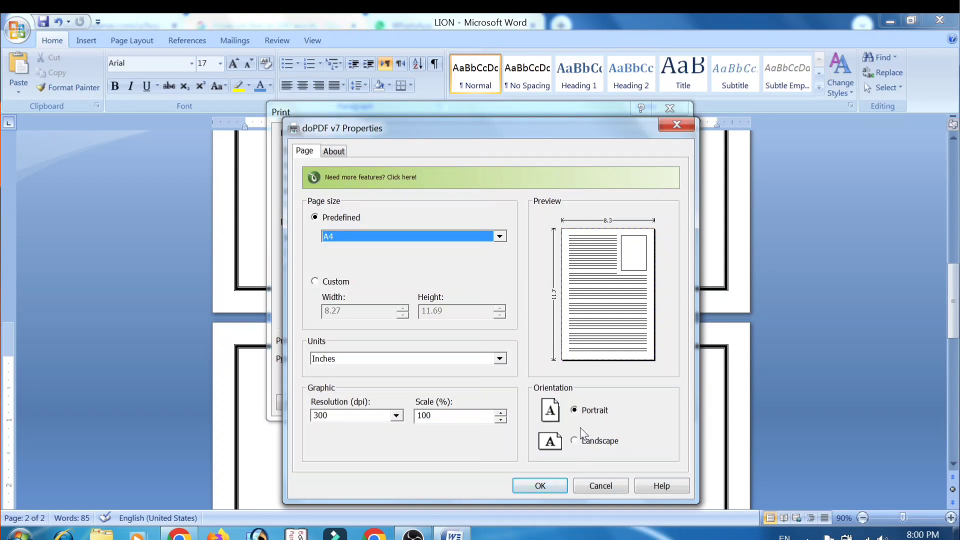
{"action": "left_click", "coordinate": [550, 484]}
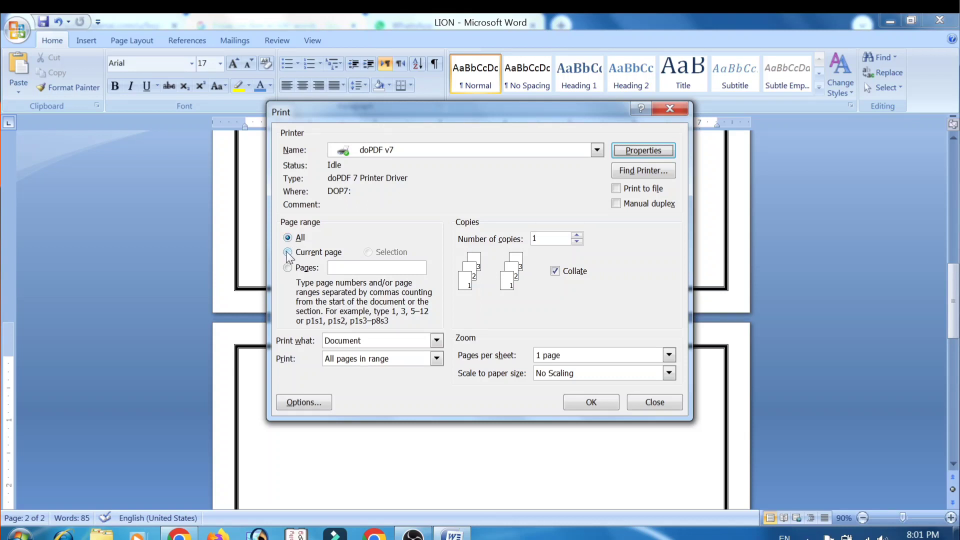
- Set the print range to pages 1,2,3,5,6 after trying the current-page option, and dismiss the Windows colour scheme prompt
{"action": "left_click", "coordinate": [287, 251]}
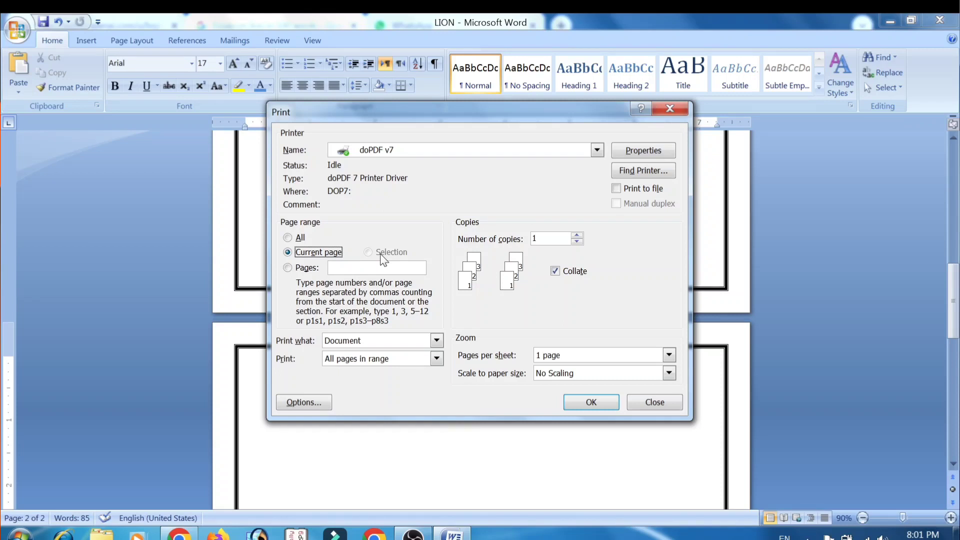
{"action": "left_click", "coordinate": [303, 269]}
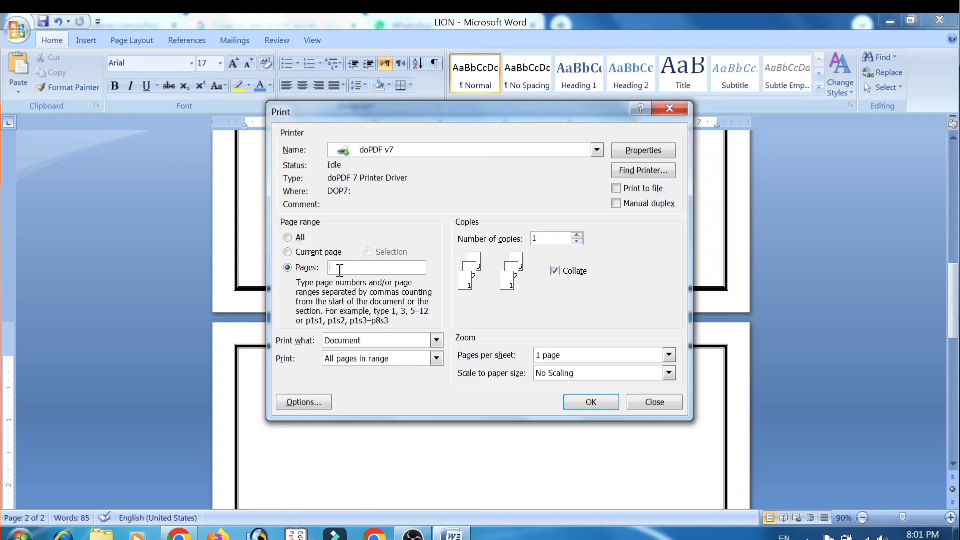
{"action": "type", "text": "1,2,3,5,6,"}
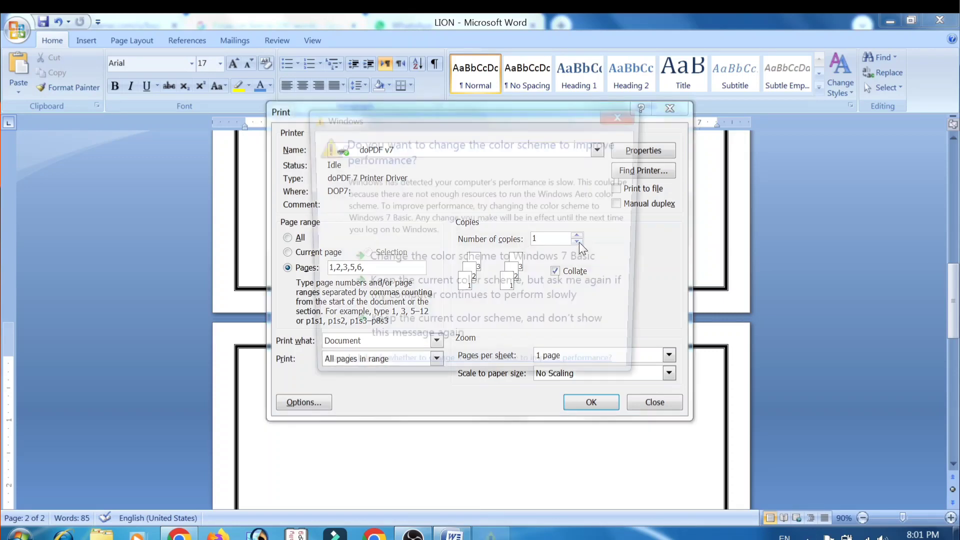
{"action": "left_click", "coordinate": [616, 116]}
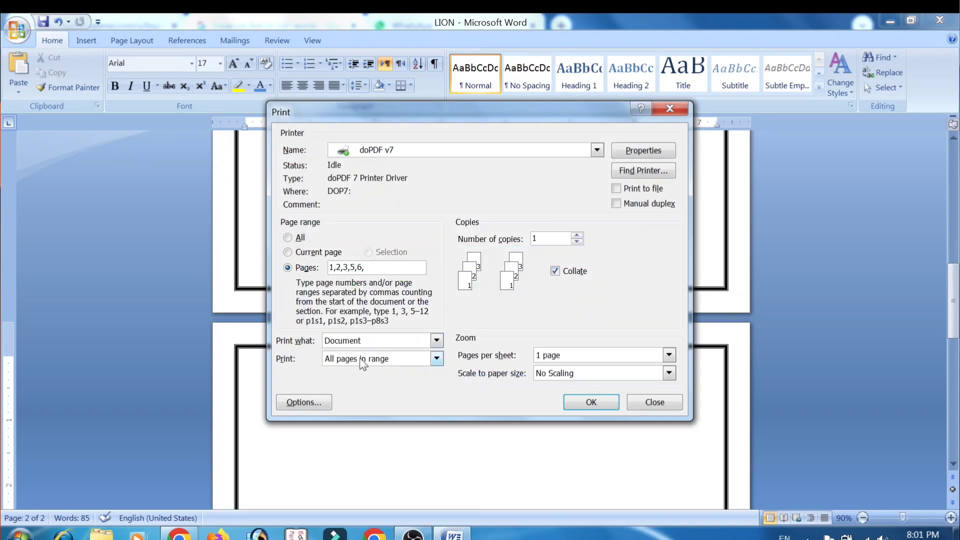
- Print all pages with doPDF and choose the Documents library as the save location for the PDF named LION
{"action": "key", "text": "alt+a"}
{"action": "left_click", "coordinate": [598, 404]}
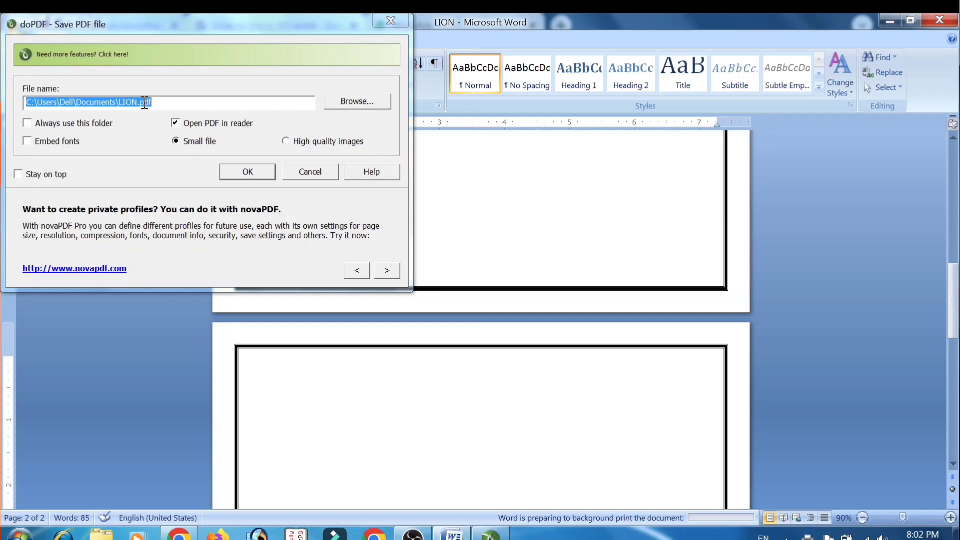
{"action": "left_click", "coordinate": [141, 102]}
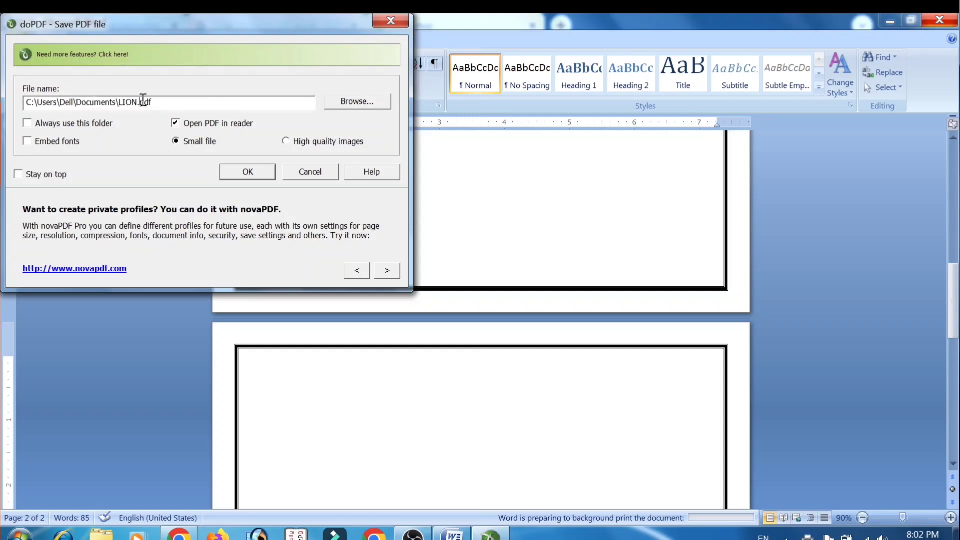
{"action": "left_click", "coordinate": [347, 103]}
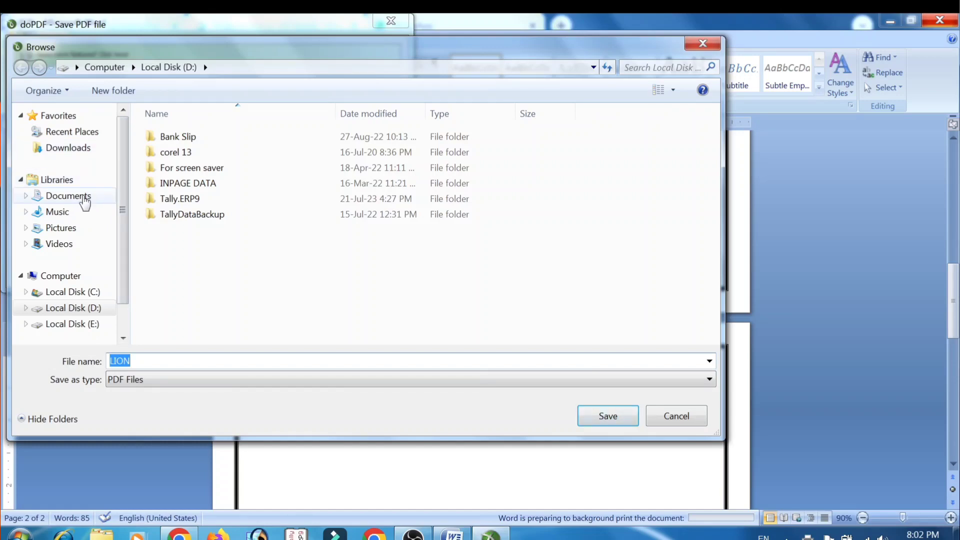
{"action": "left_click", "coordinate": [84, 198]}
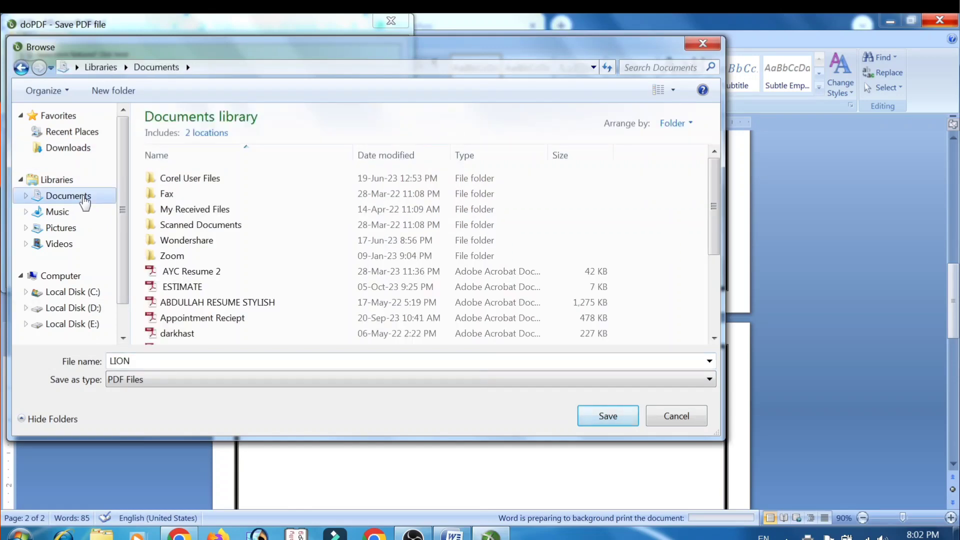
{"action": "left_click", "coordinate": [606, 416]}
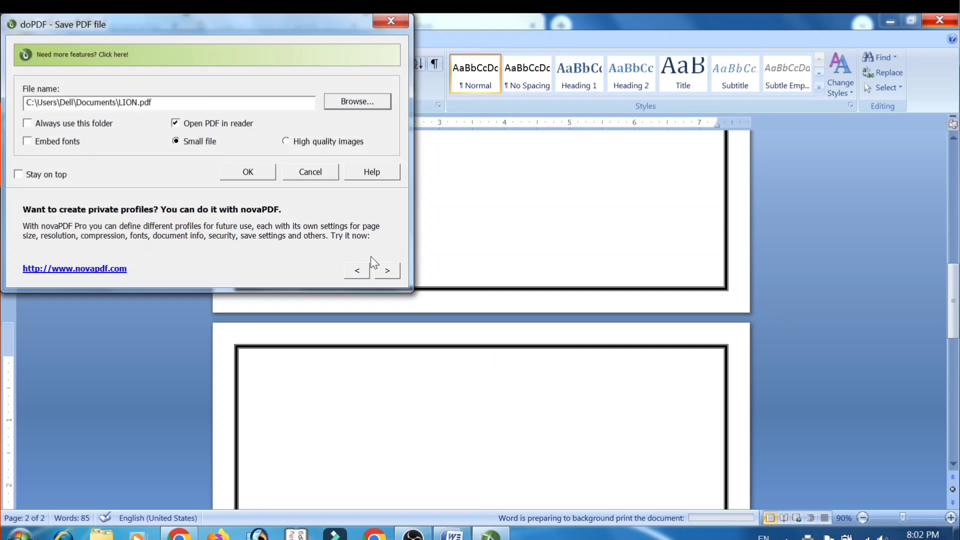
- Generate the LION PDF, inspect its first page in Adobe Reader, and close the reader
{"action": "left_click", "coordinate": [248, 171]}
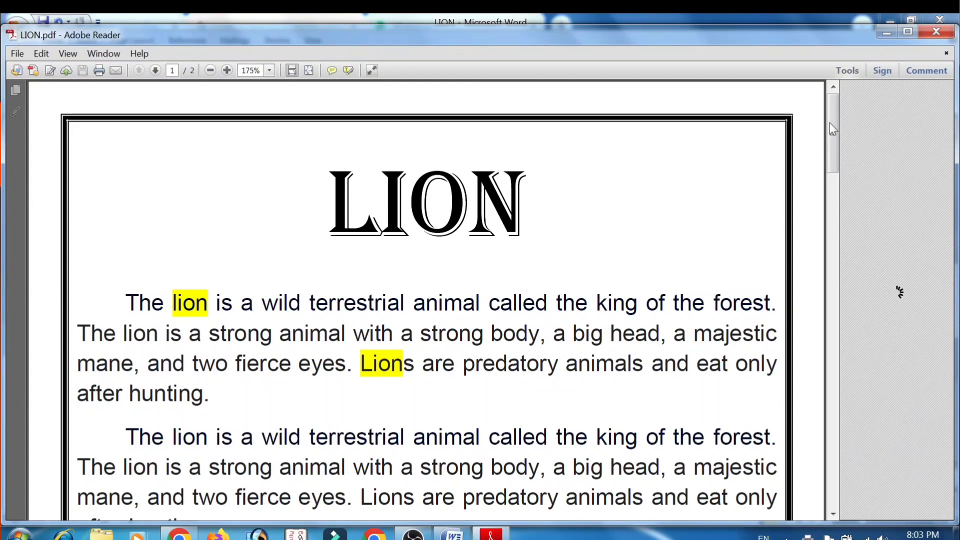
{"action": "left_click_drag", "start_coordinate": [829, 122], "coordinate": [834, 56]}
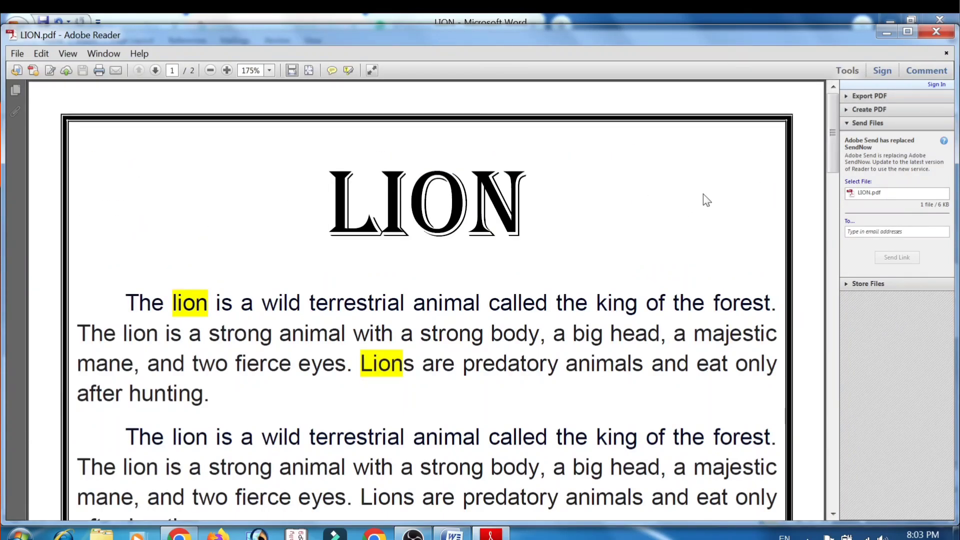
{"action": "left_click", "coordinate": [933, 35]}
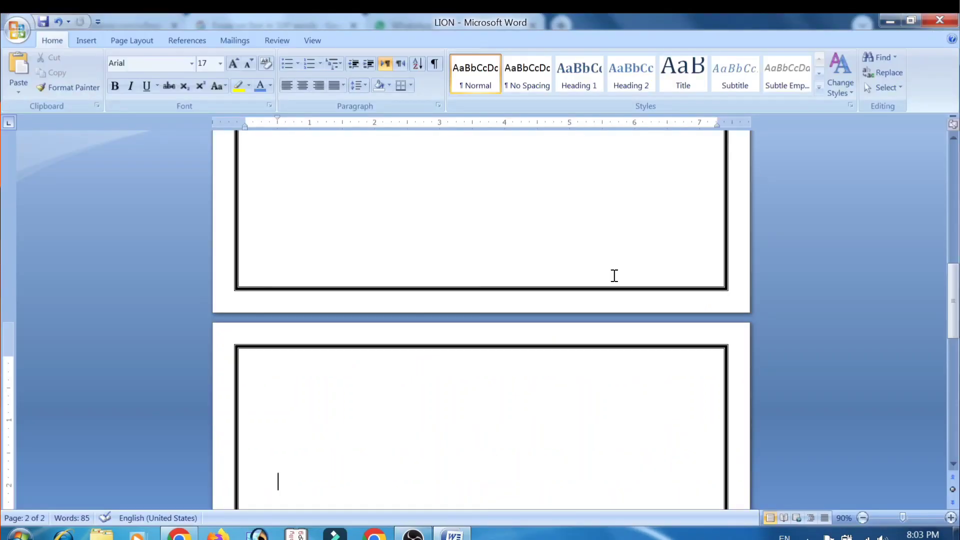
- Review the available printers in the print settings and close them without printing
{"action": "key", "text": "ctrl+p"}
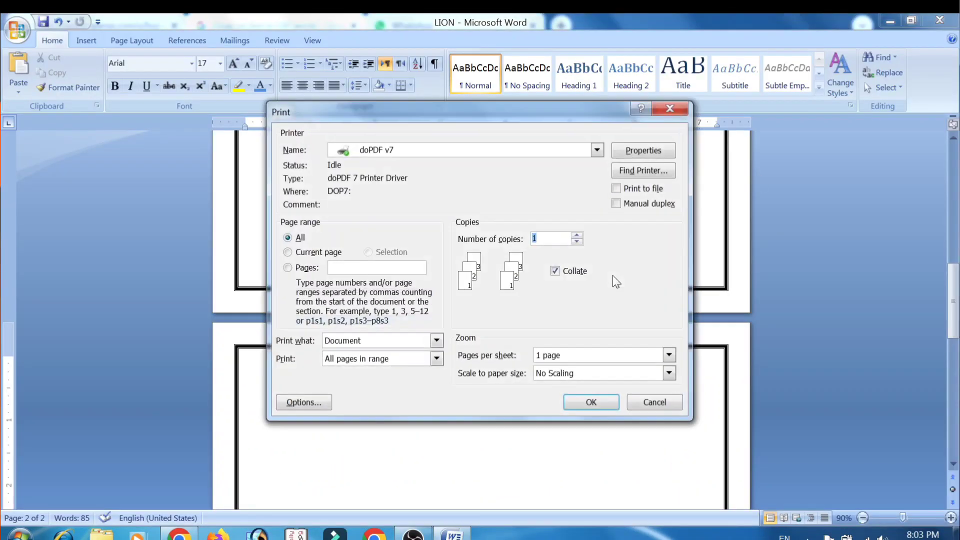
{"action": "left_click", "coordinate": [596, 150]}
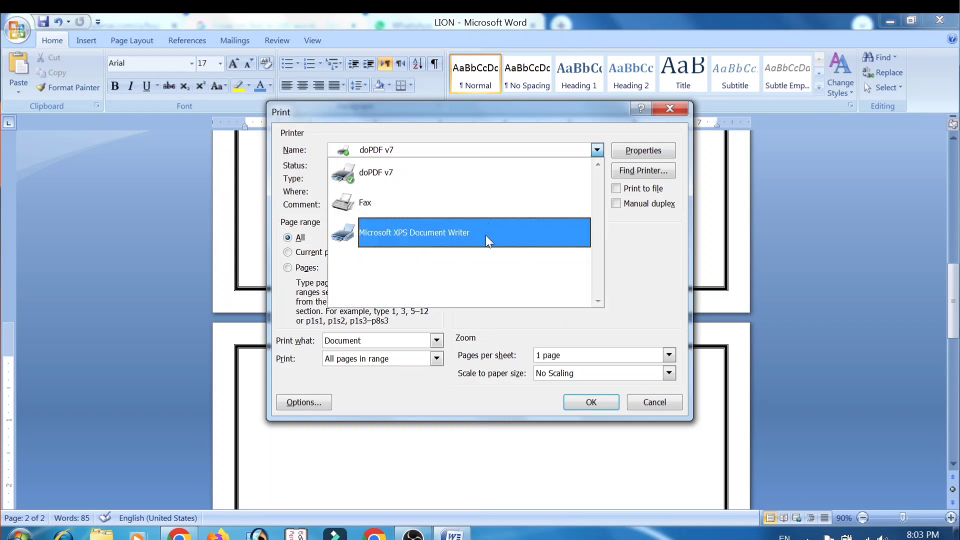
{"action": "left_click", "coordinate": [595, 150]}
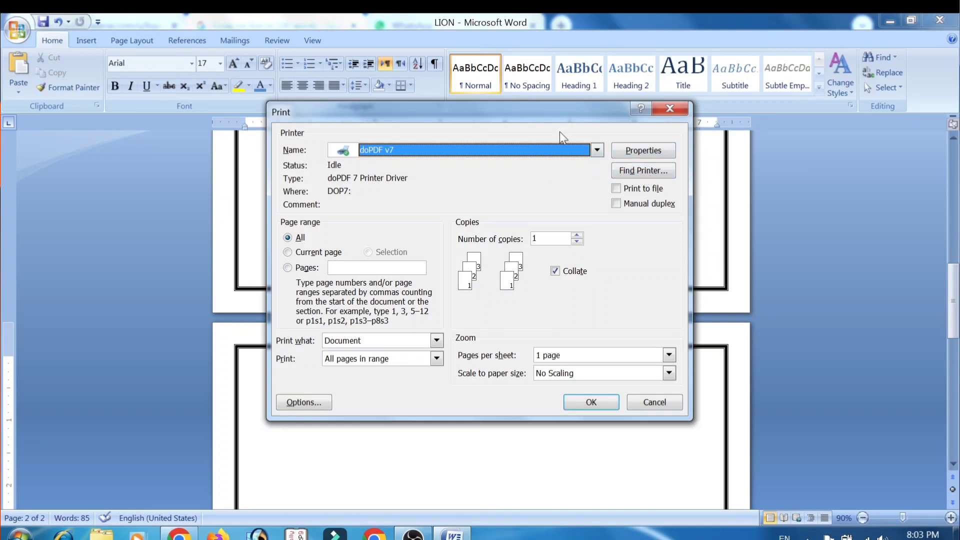
{"action": "left_click", "coordinate": [671, 108]}
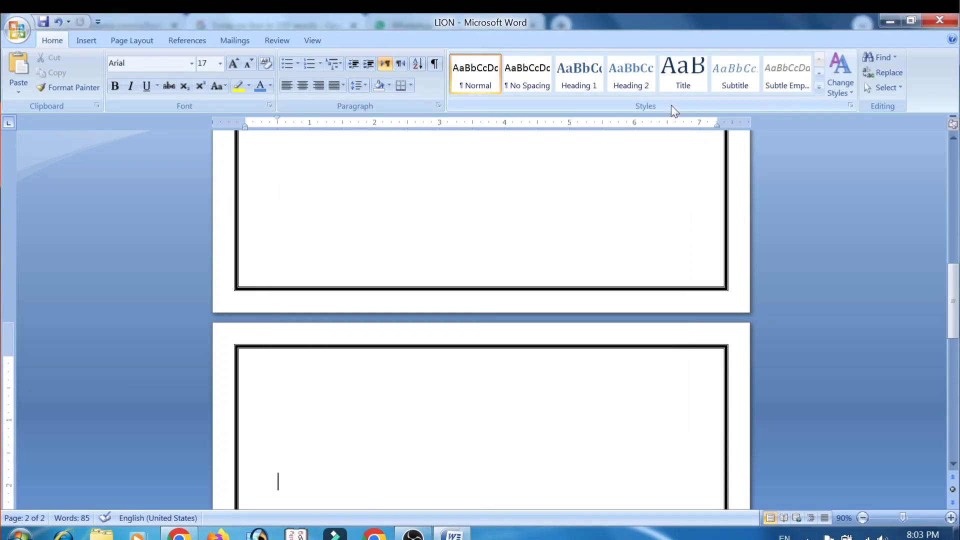